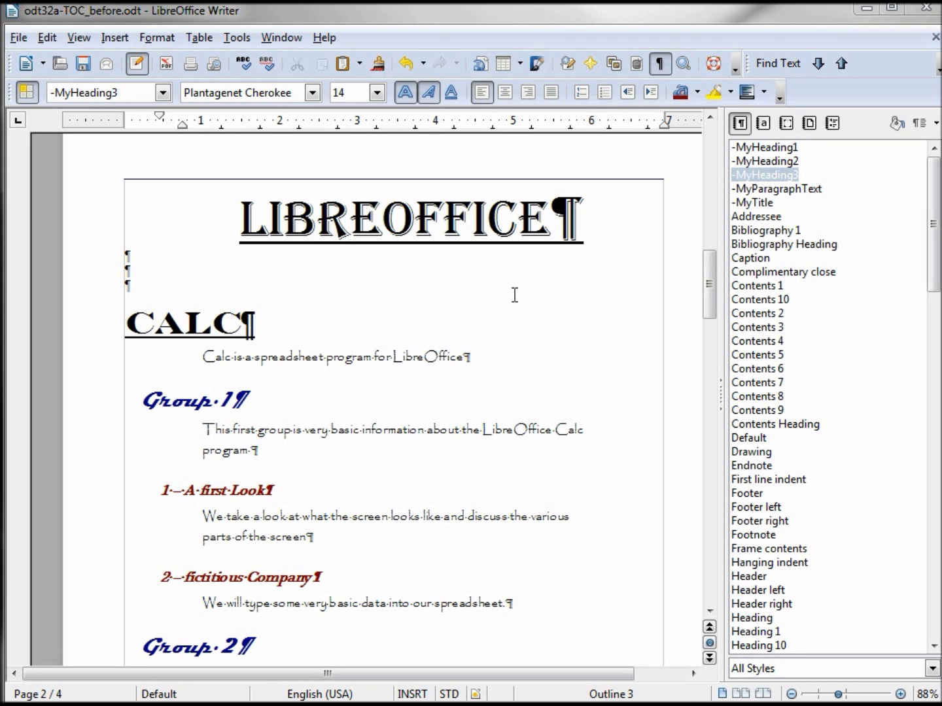
Check the paragraph styles of the CALC, Group 1 and '1 - A first Look' headings
mouse_move(708, 275)
left_mouse_down()
mouse_move(706, 399)
mouse_move(712, 287)
left_mouse_up()
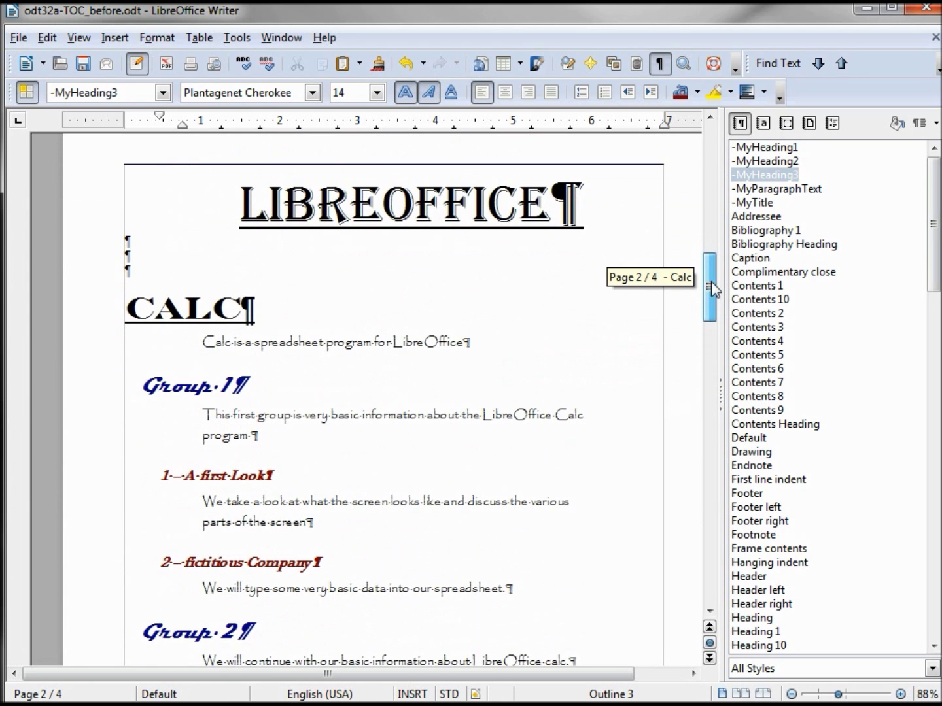
left_click(177, 310)
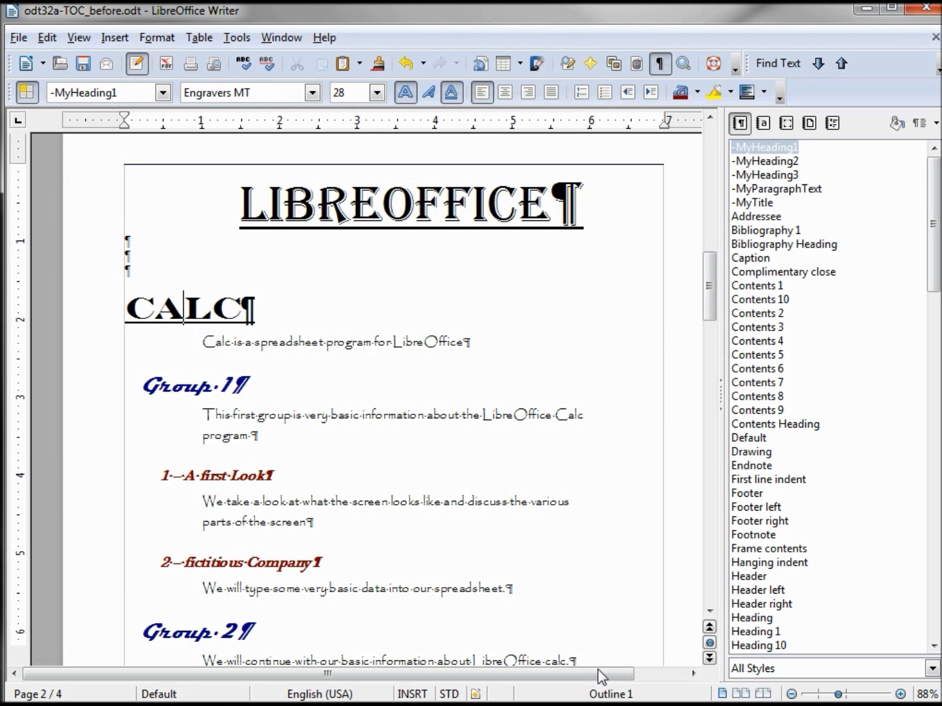
left_click(174, 387)
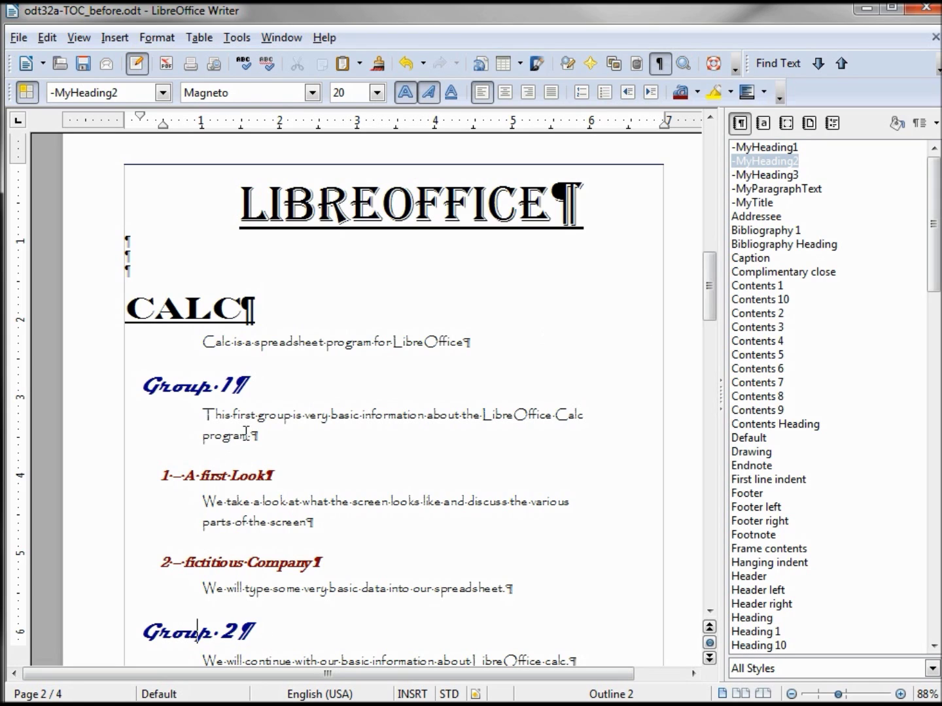
left_click(227, 475)
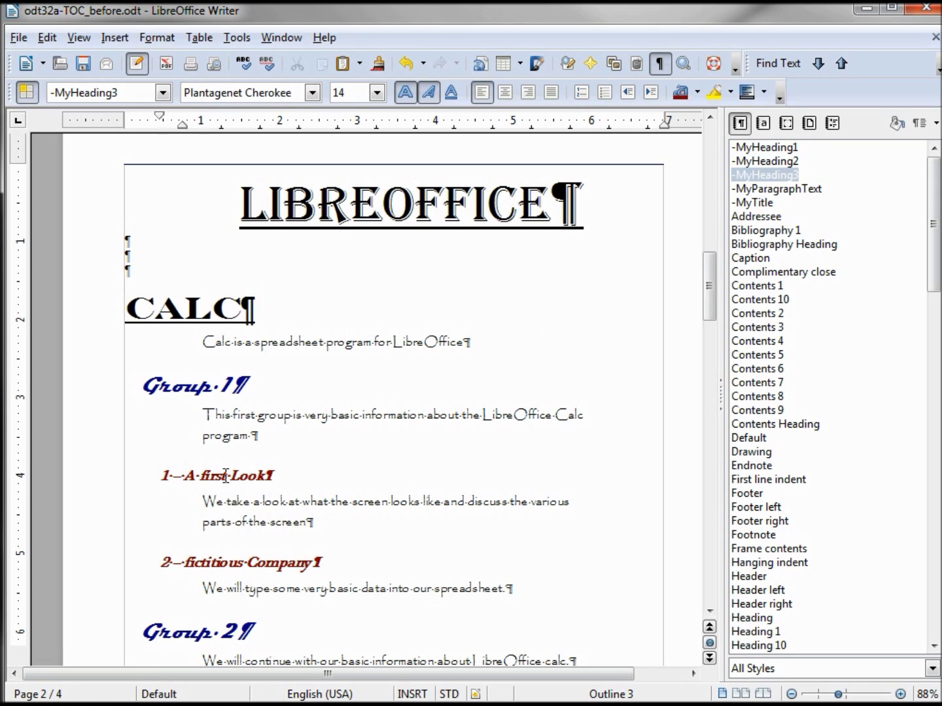
Review the general settings of the -MyHeading3 paragraph style without changing anything
right_click(780, 177)
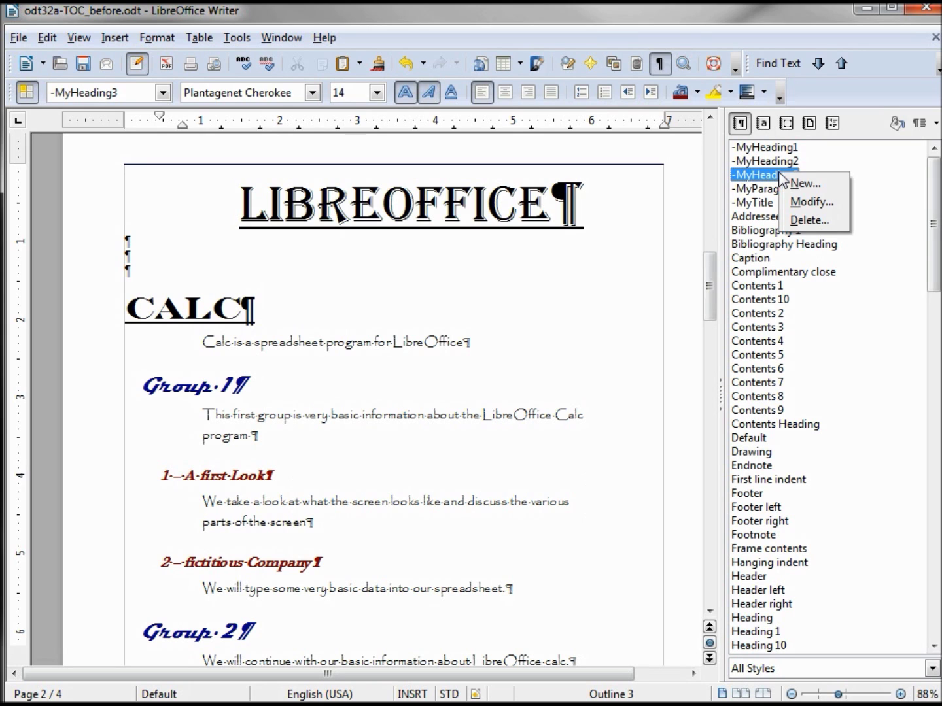
left_click(810, 202)
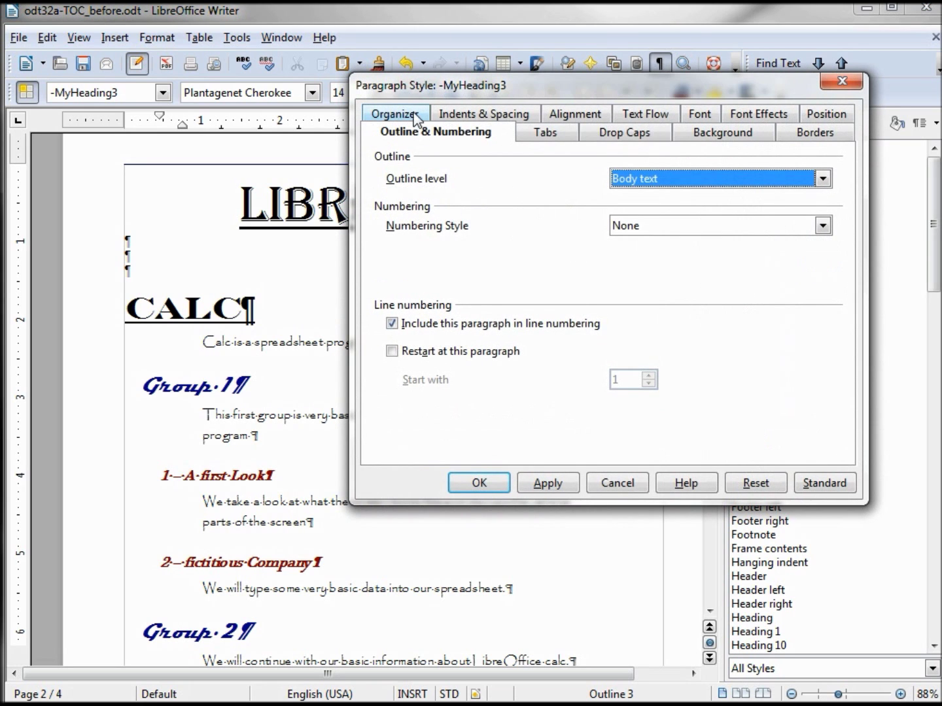
left_click(416, 113)
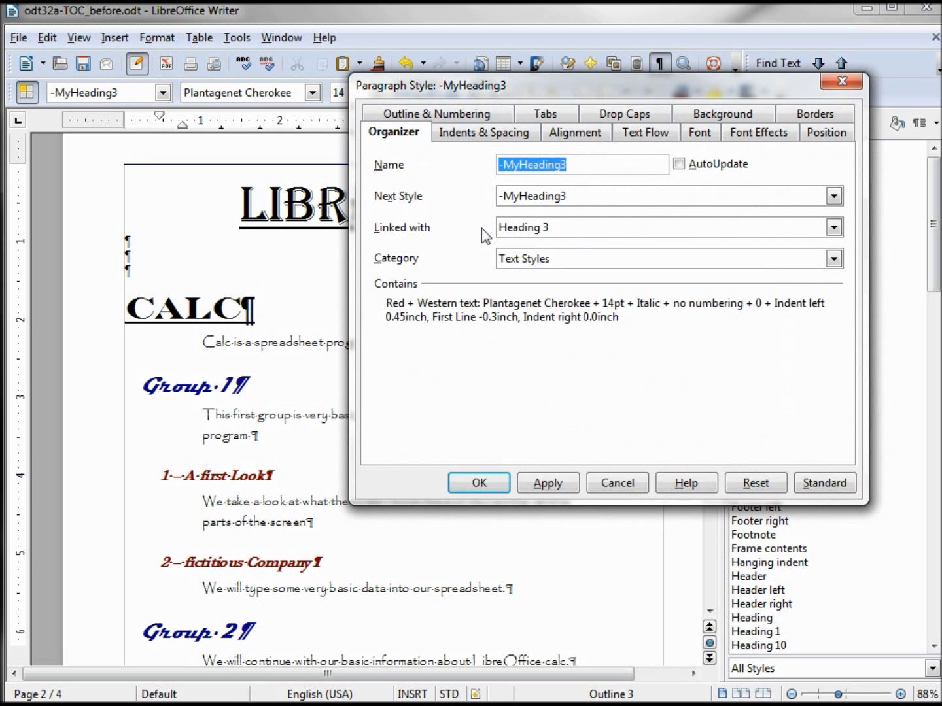
left_click(622, 491)
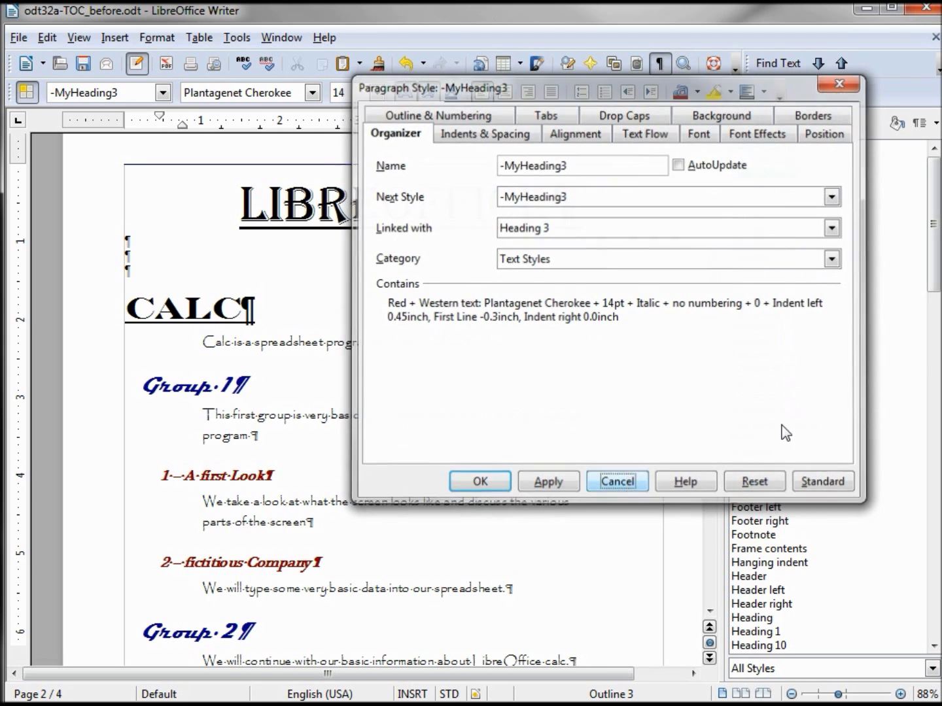
Check the outline level of the built-in Heading 3 paragraph style
left_click_drag(934, 262, 938, 376)
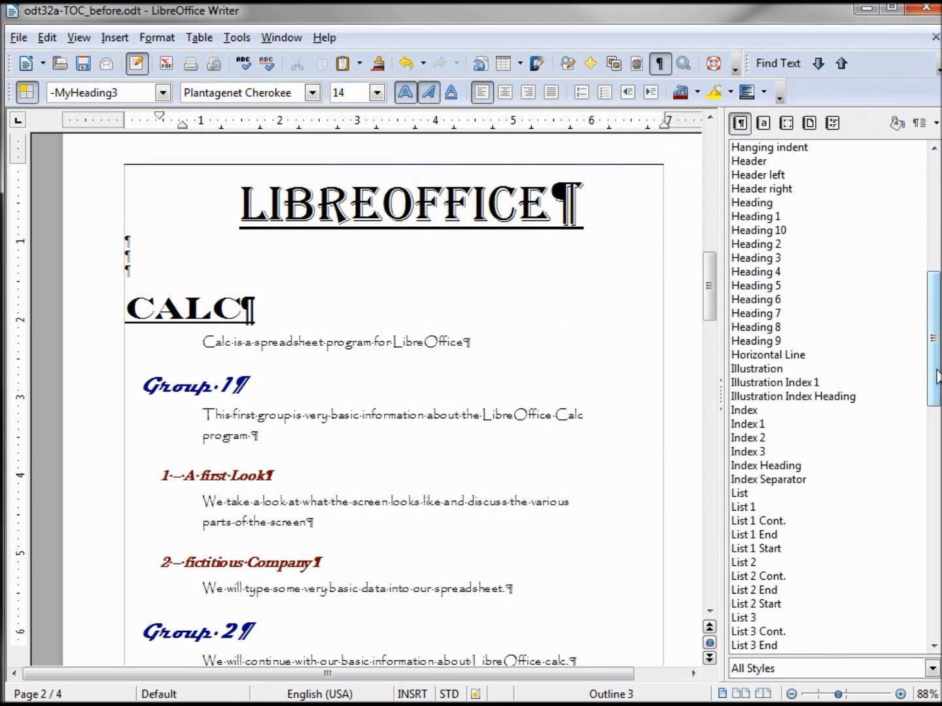
left_click(761, 260)
right_click(761, 268)
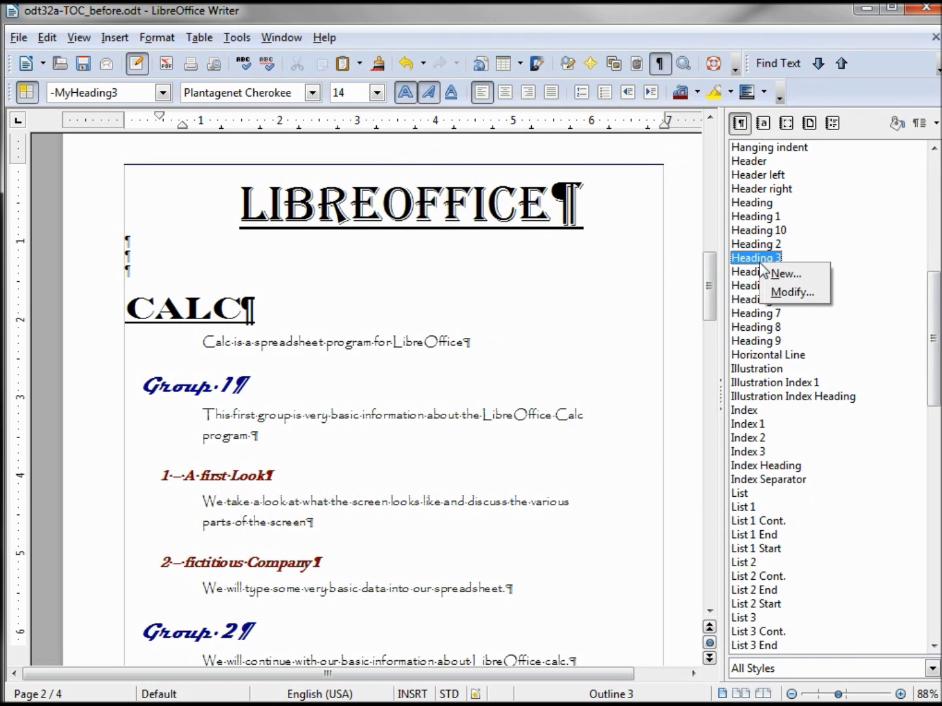
left_click(799, 292)
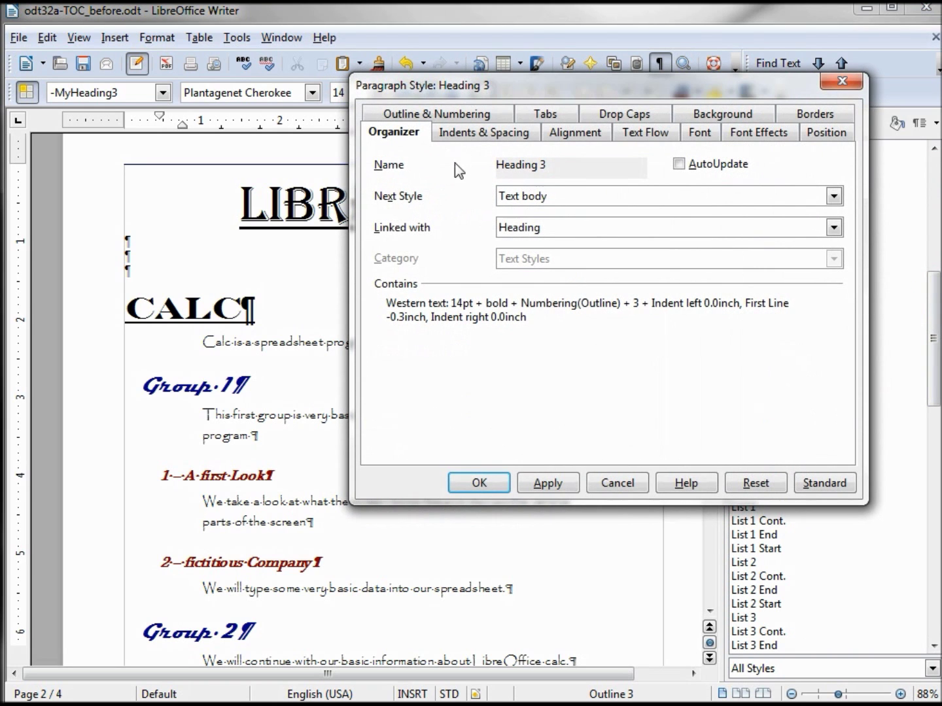
left_click(434, 115)
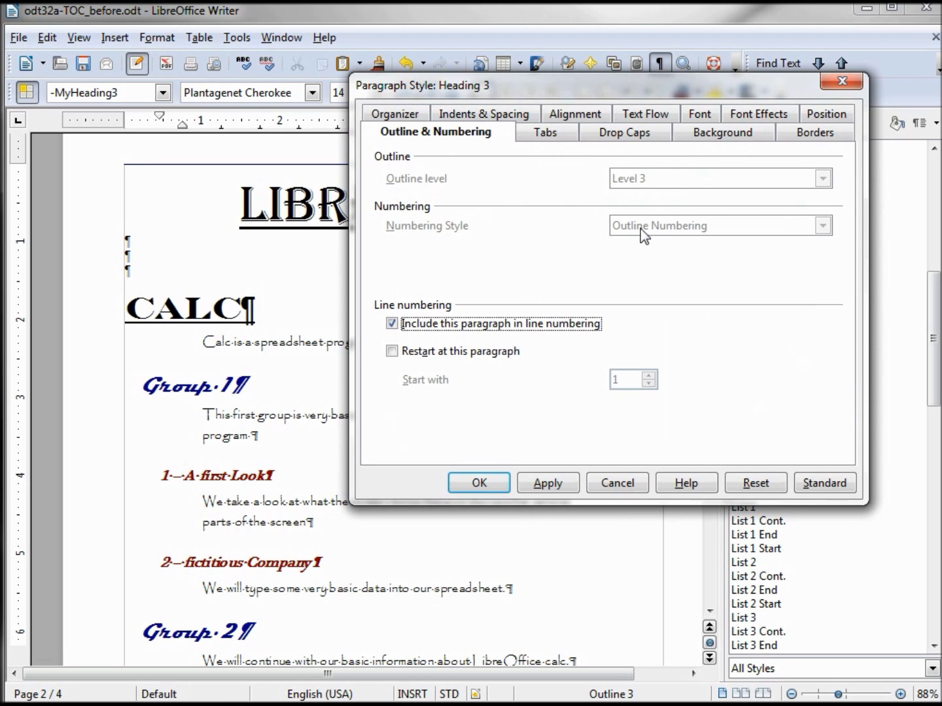
left_click(617, 483)
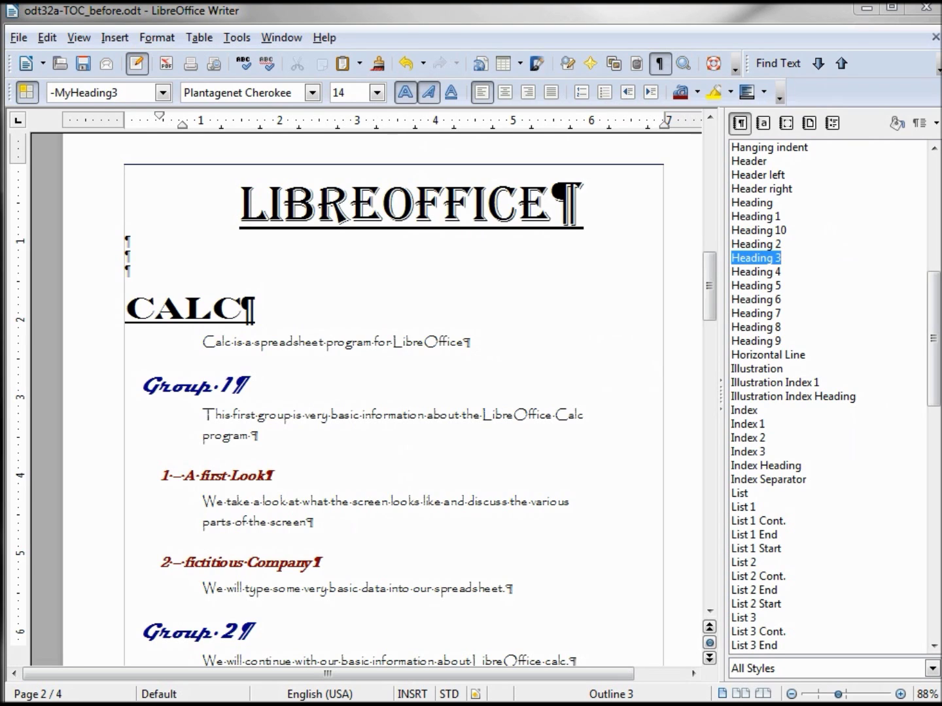
Expand the Navigator's Calc and Writer heading groups and jump to '7 – Fill Handle Anchoring'
key("F5")
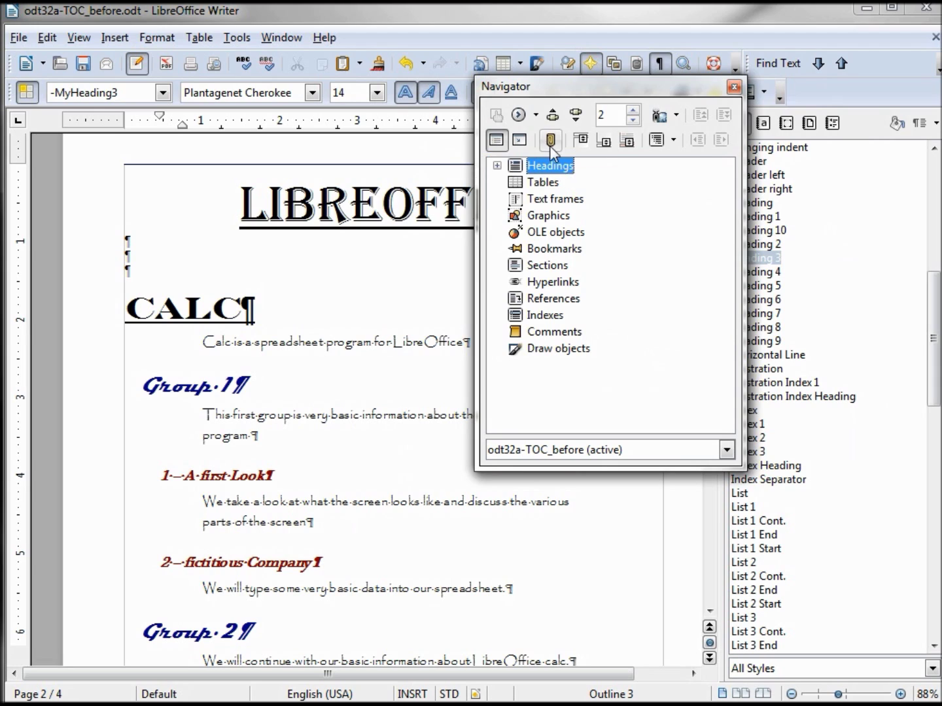
left_click(498, 167)
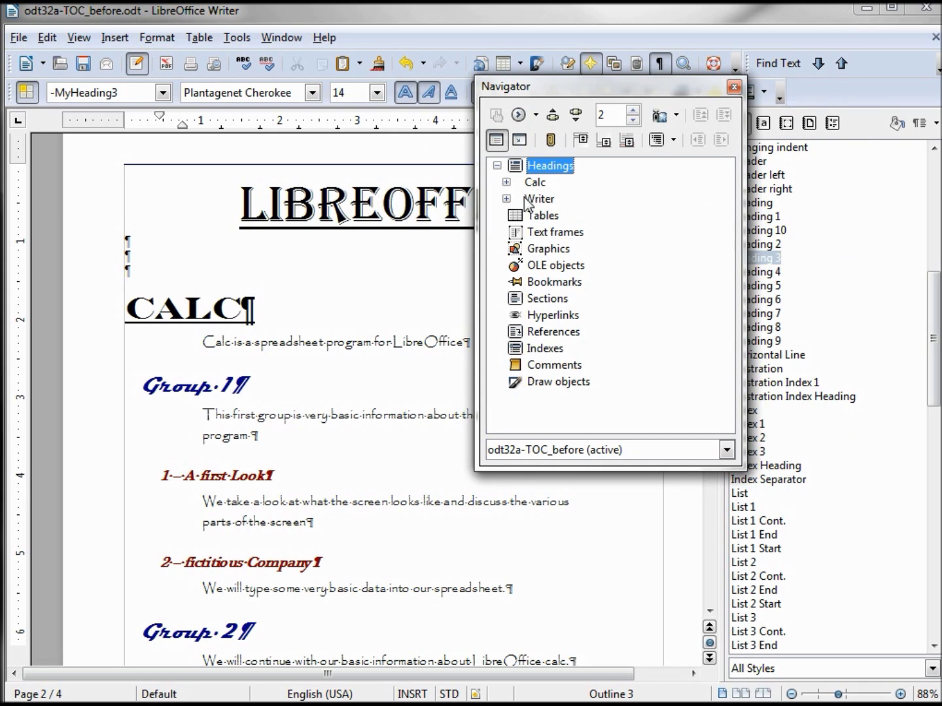
left_click(507, 183)
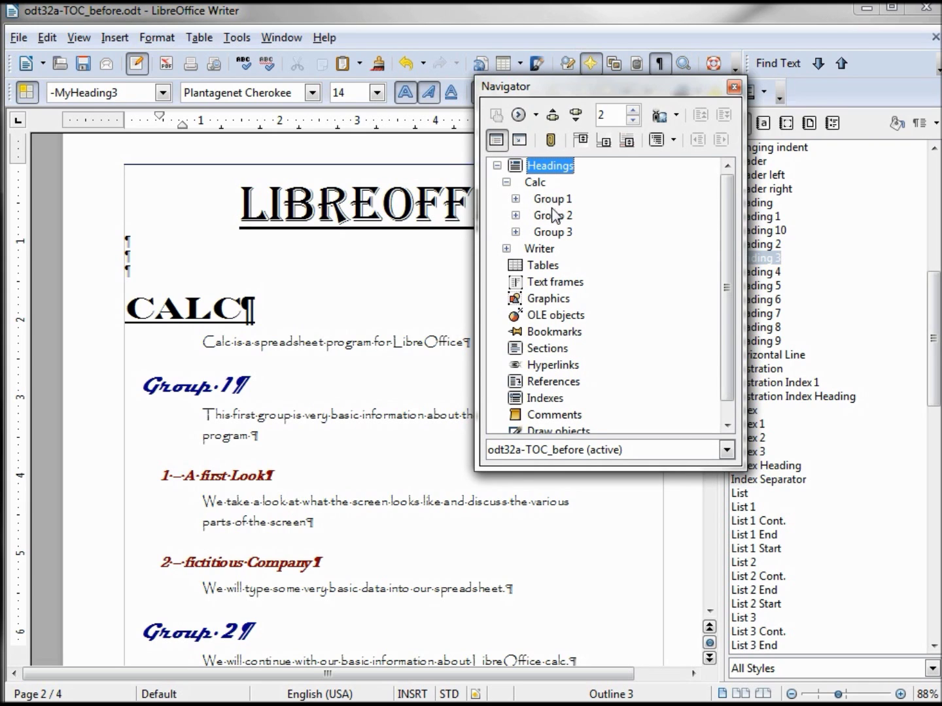
left_click(506, 249)
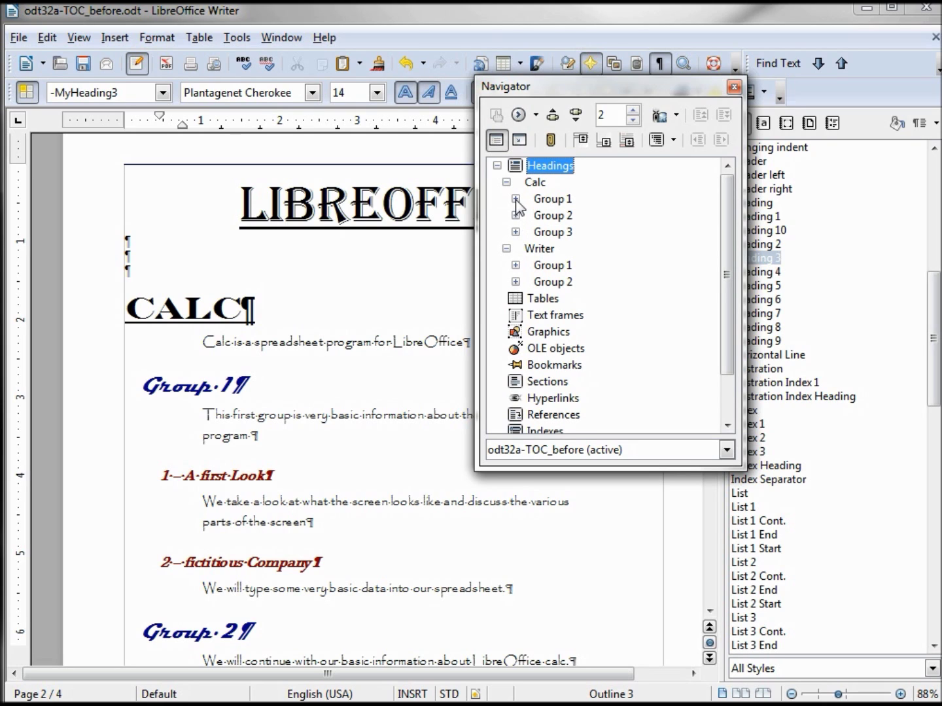
left_click(515, 198)
left_click(515, 249)
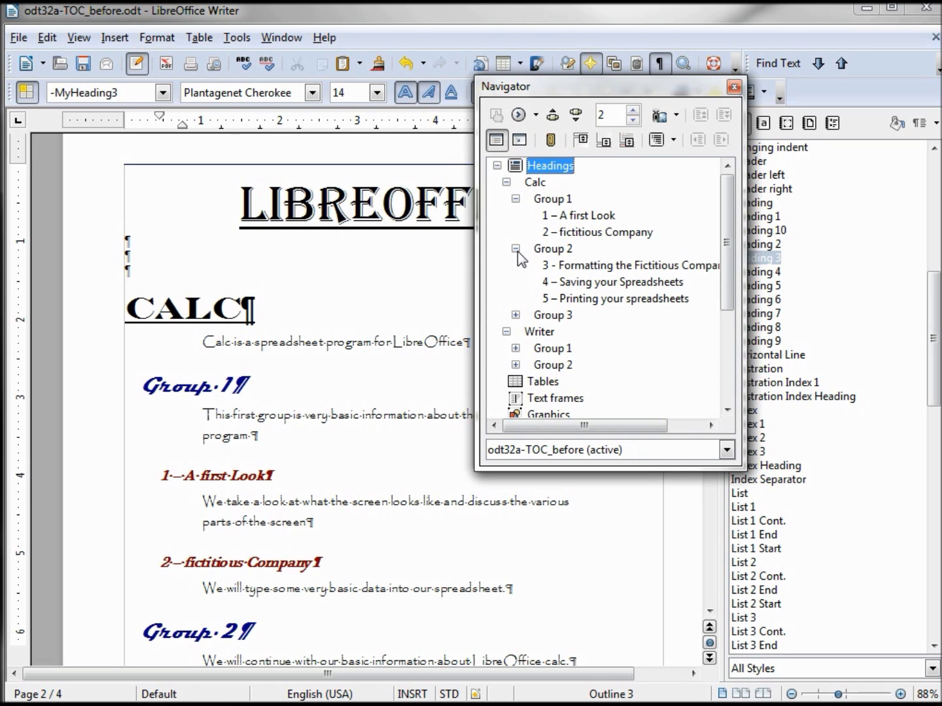
left_click(515, 315)
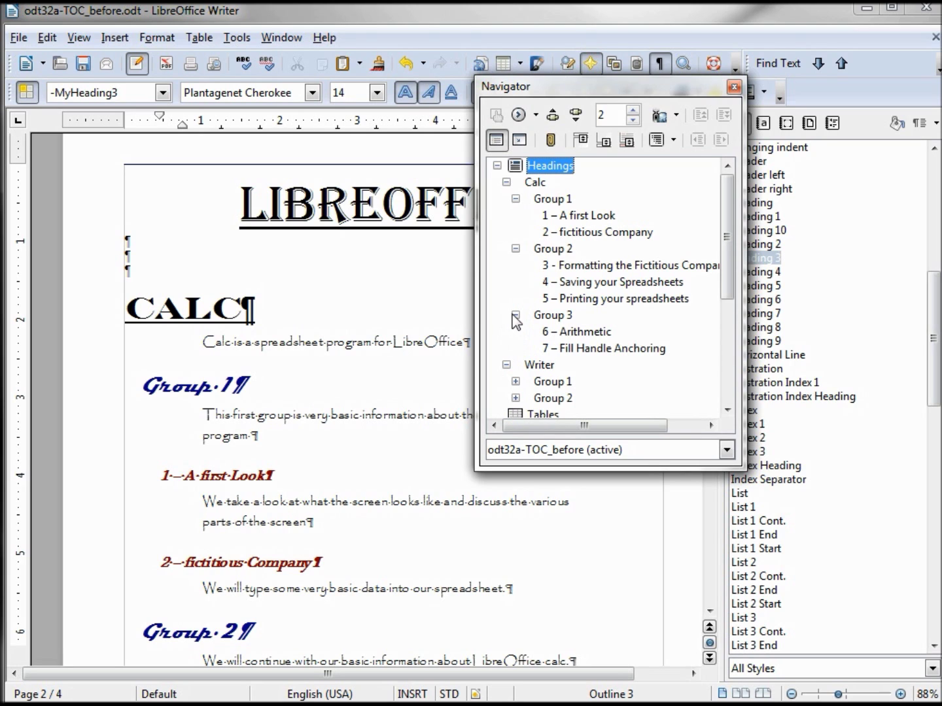
double_click(620, 350)
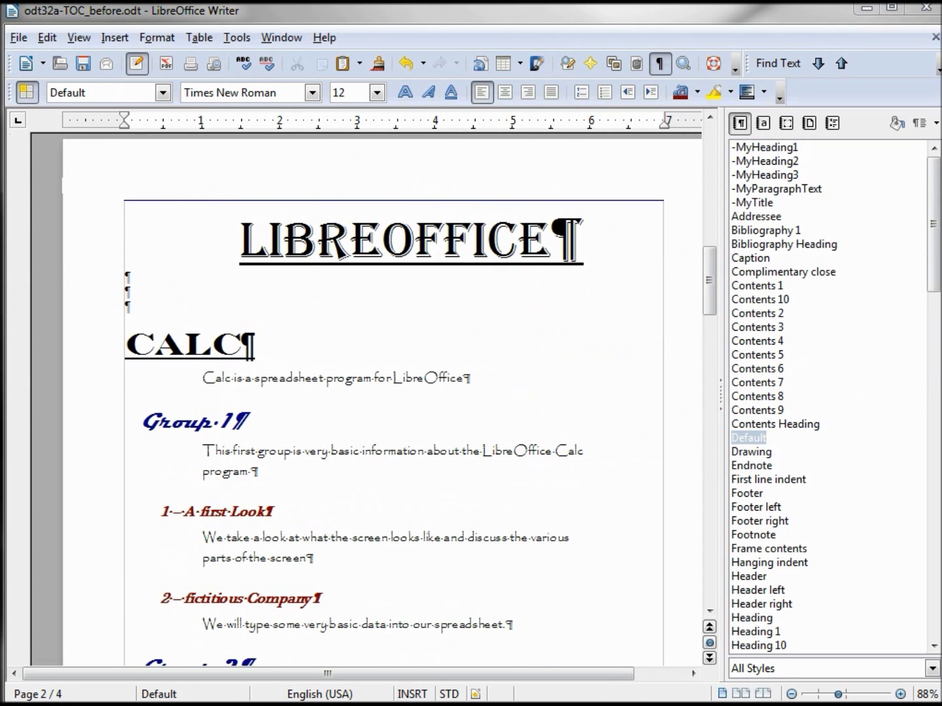
Insert a table of contents titled 'LibreOffice TOC' with protection against manual changes off
left_click_drag(711, 311, 717, 194)
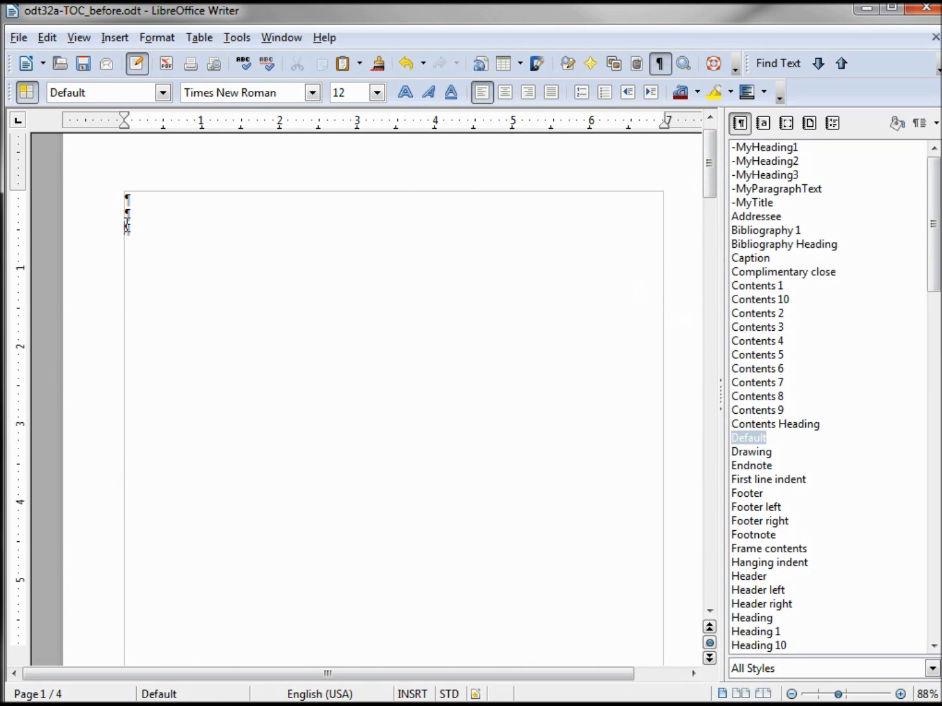
left_click(118, 40)
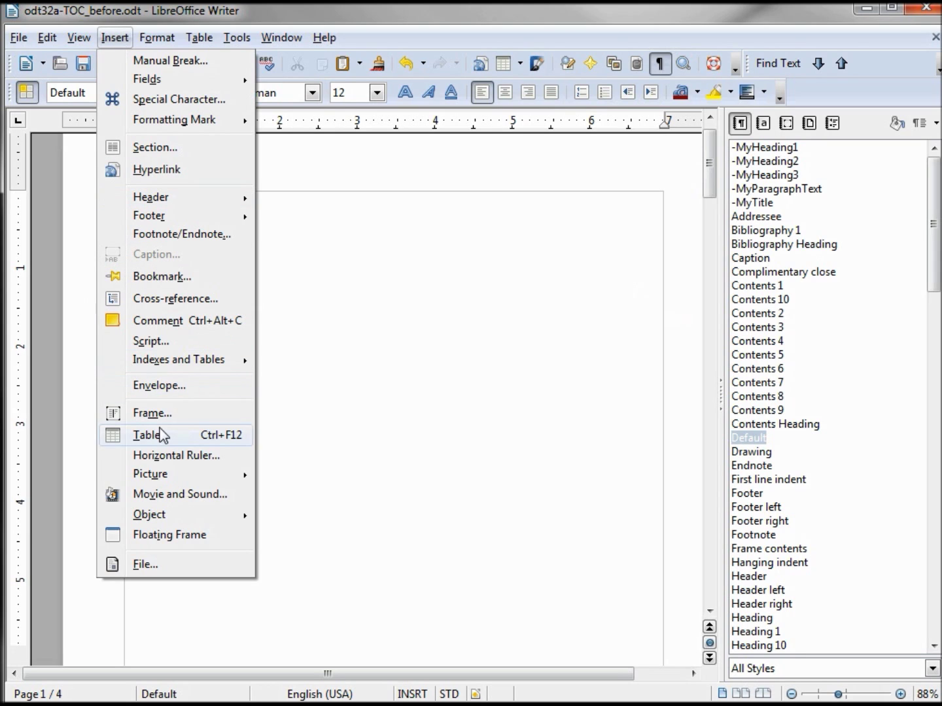
mouse_move(174, 363)
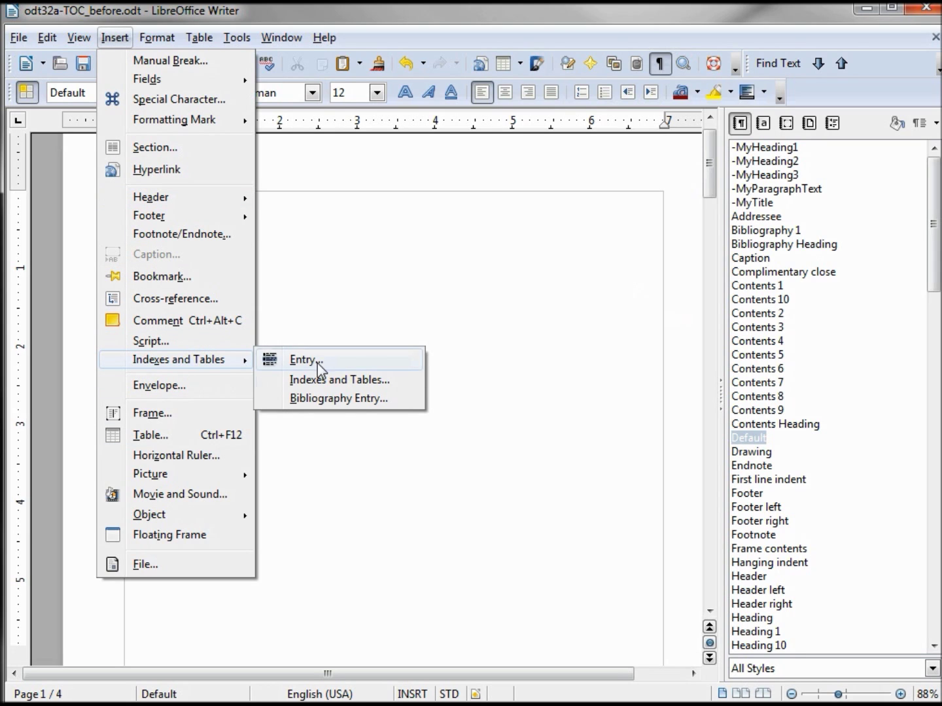
left_click(329, 380)
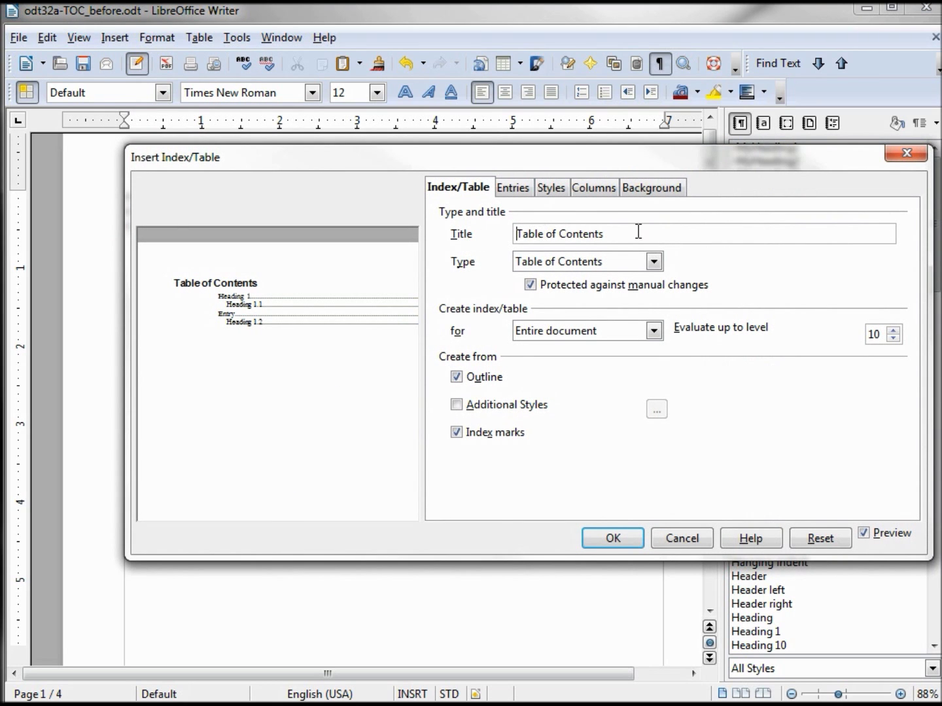
left_click_drag(639, 232, 482, 233)
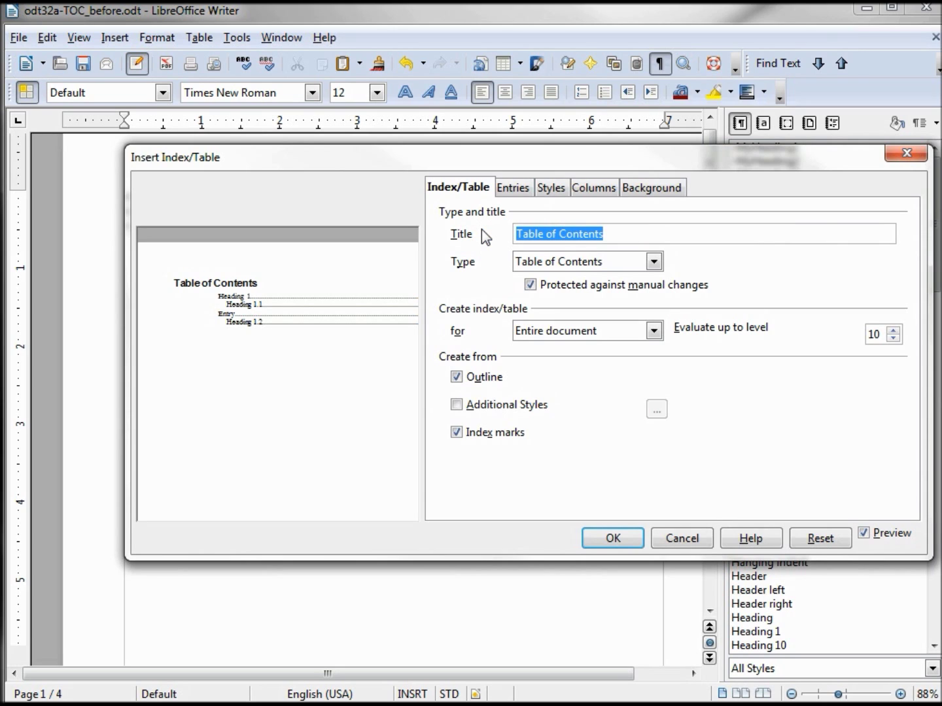
type("Lib")
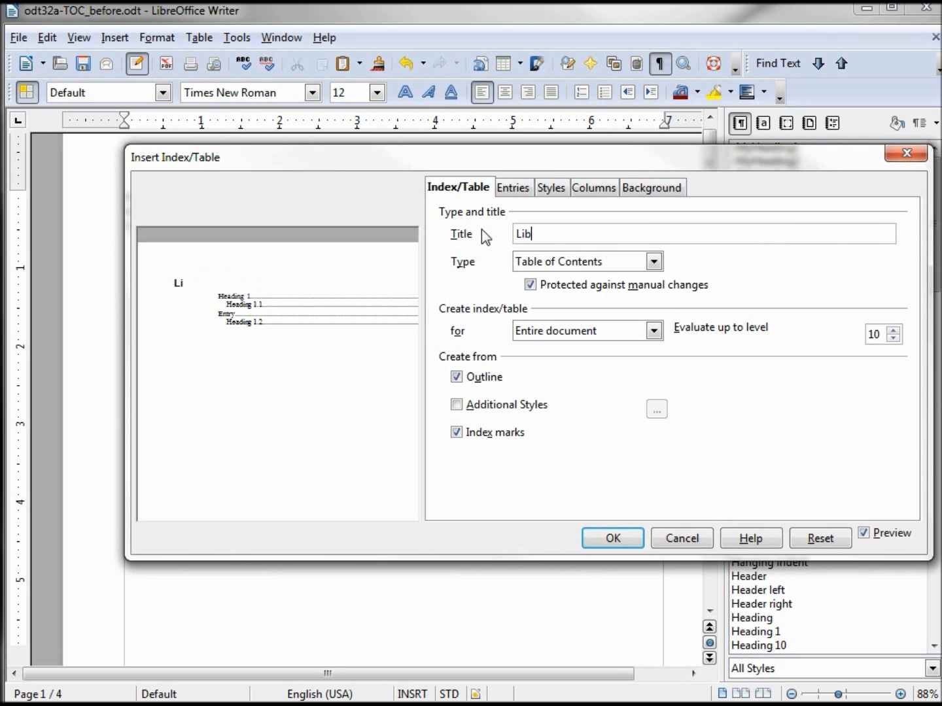
type("reOffice TOC")
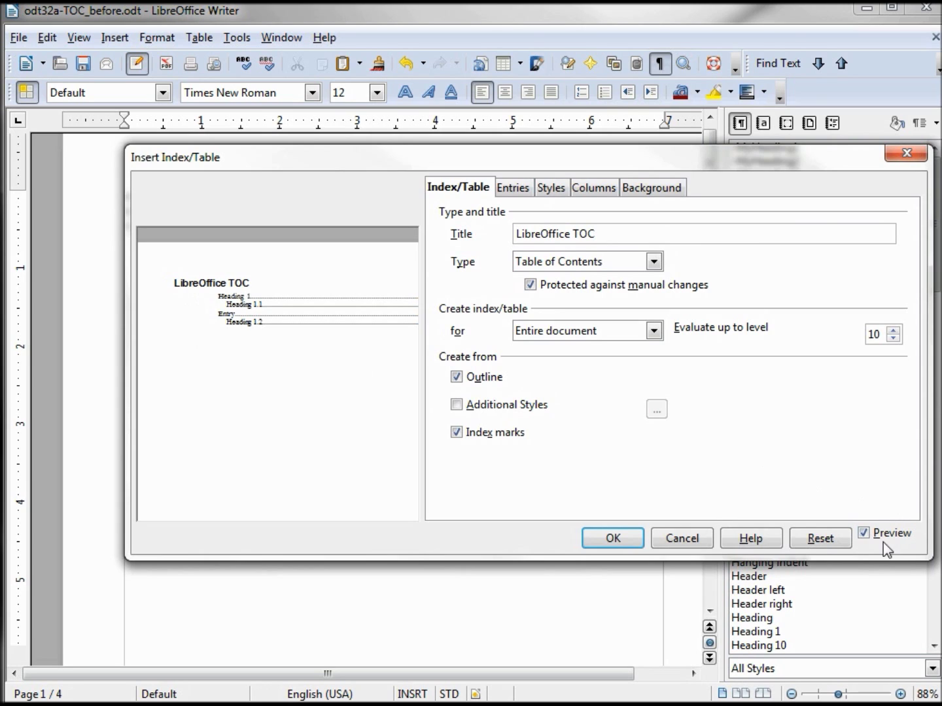
left_click(864, 532)
left_click(864, 532)
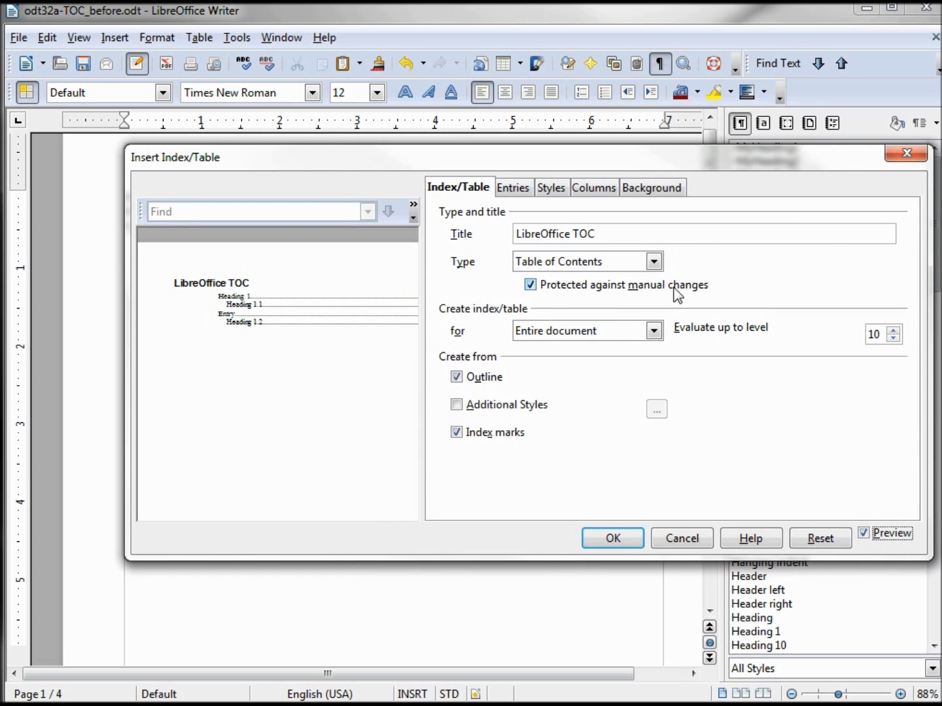
left_click(529, 286)
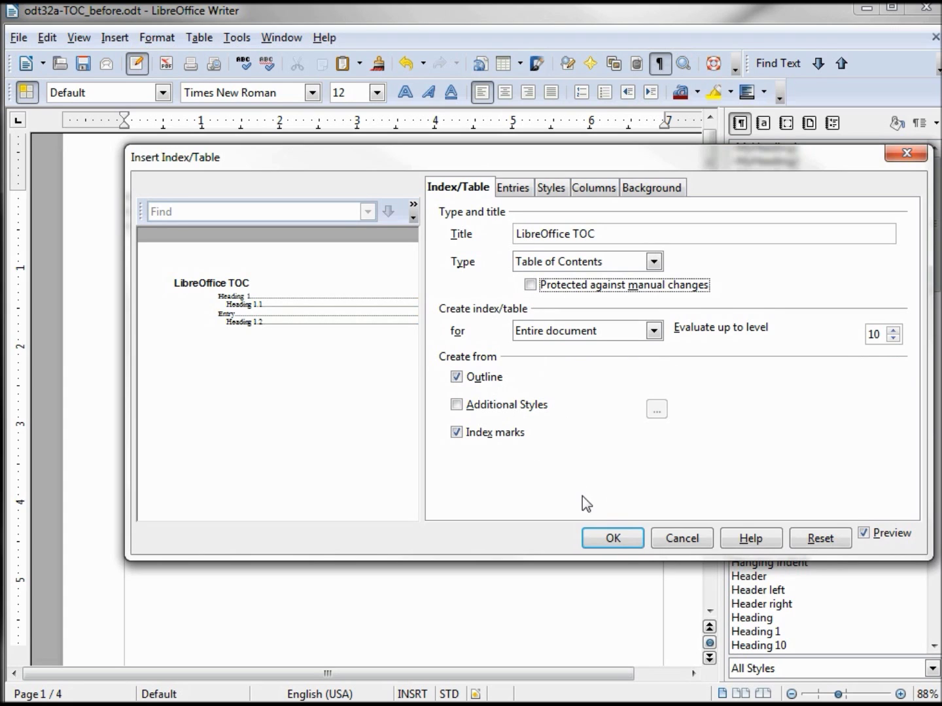
left_click(614, 540)
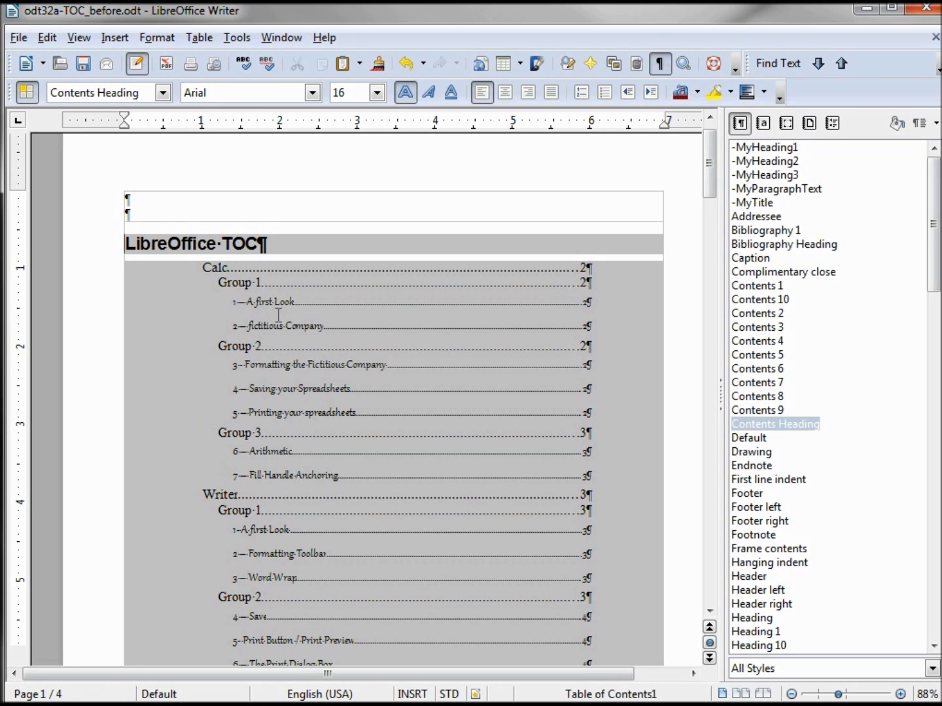
Review the table of contents style assignments for levels 1 and 2
right_click(331, 386)
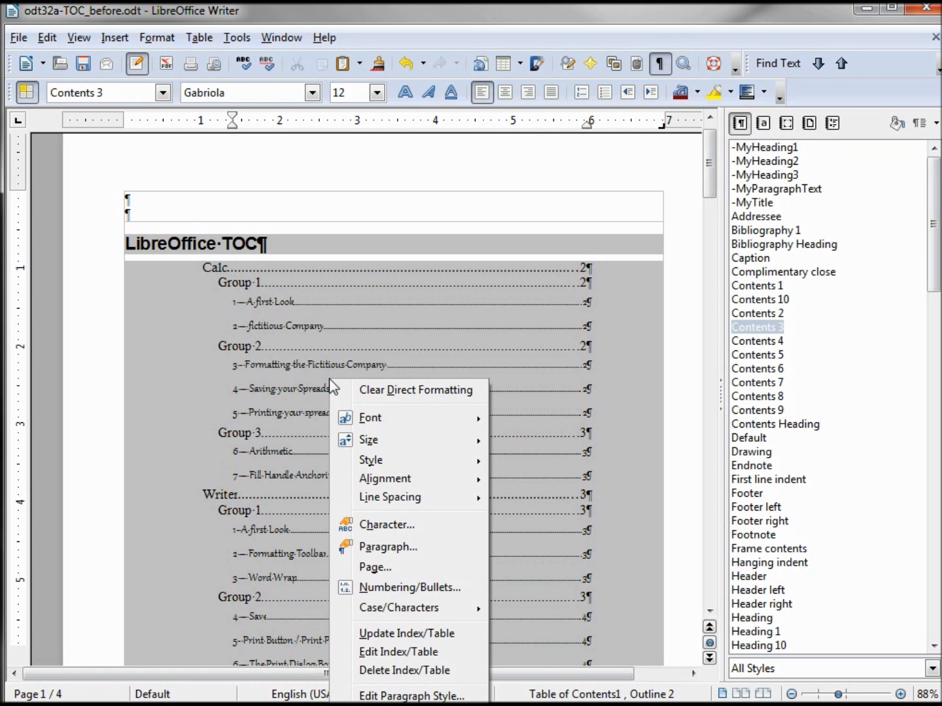
left_click(393, 653)
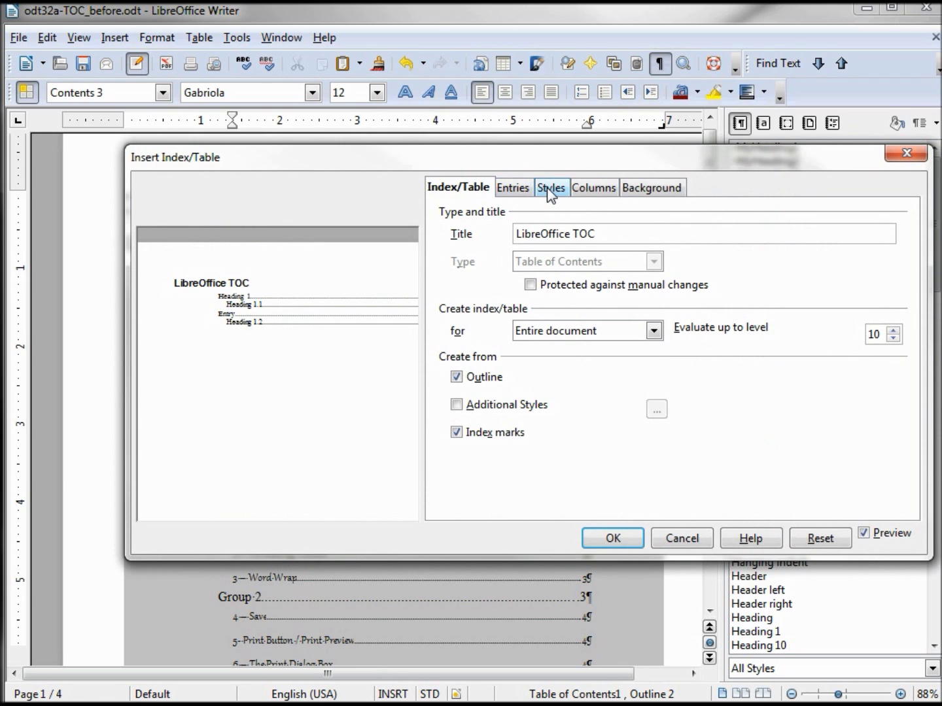
left_click(551, 190)
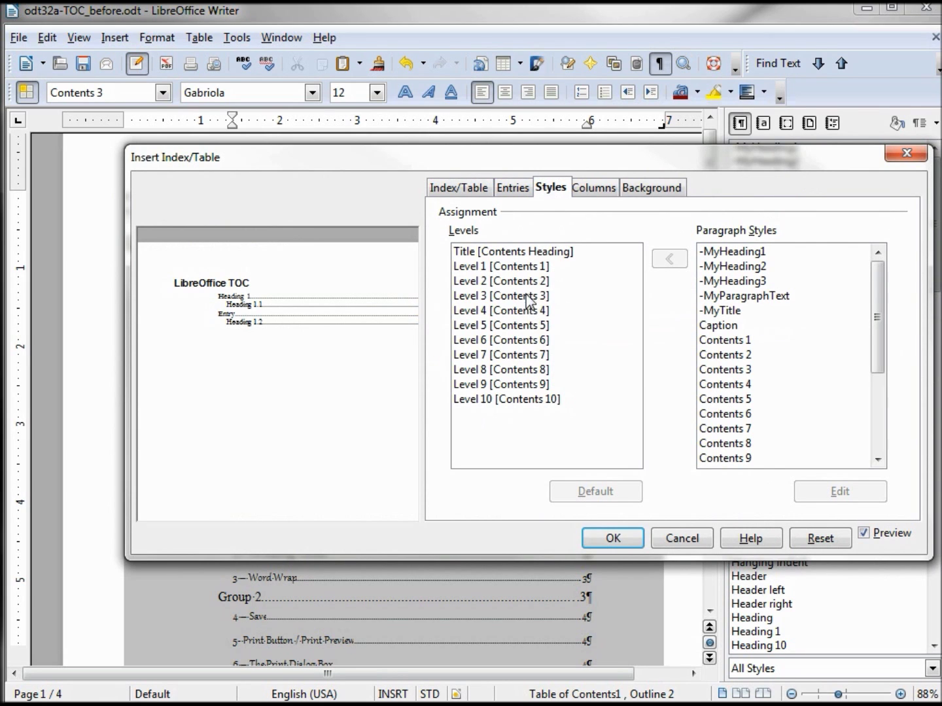
left_click(526, 267)
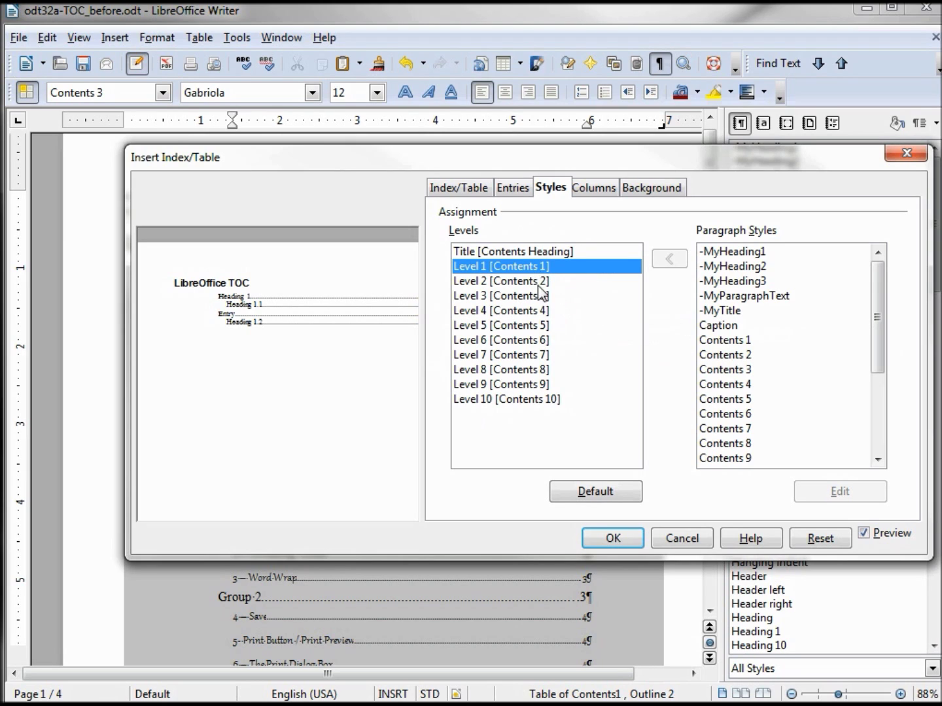
left_click(539, 284)
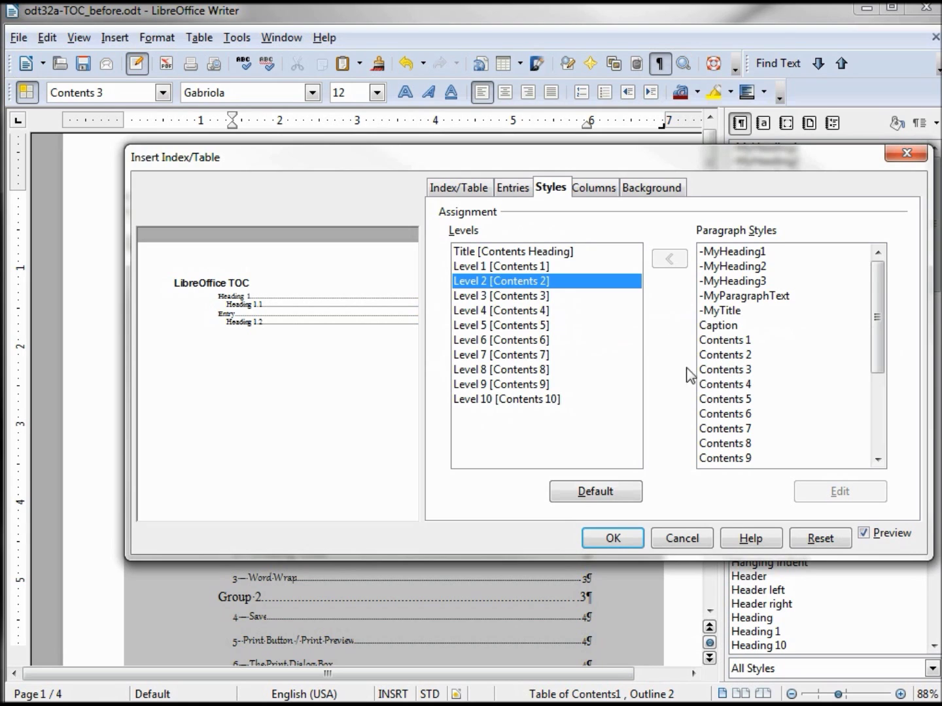
left_click(504, 267)
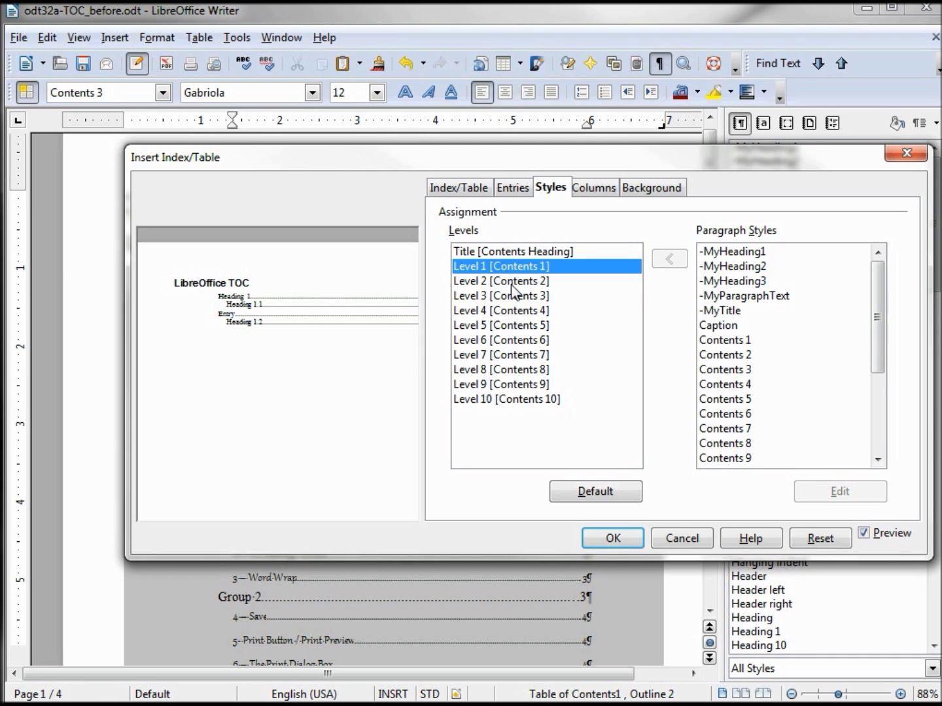
Assign Contents 1 to table of contents levels 2 and 3, then check an entry's style
left_click(512, 283)
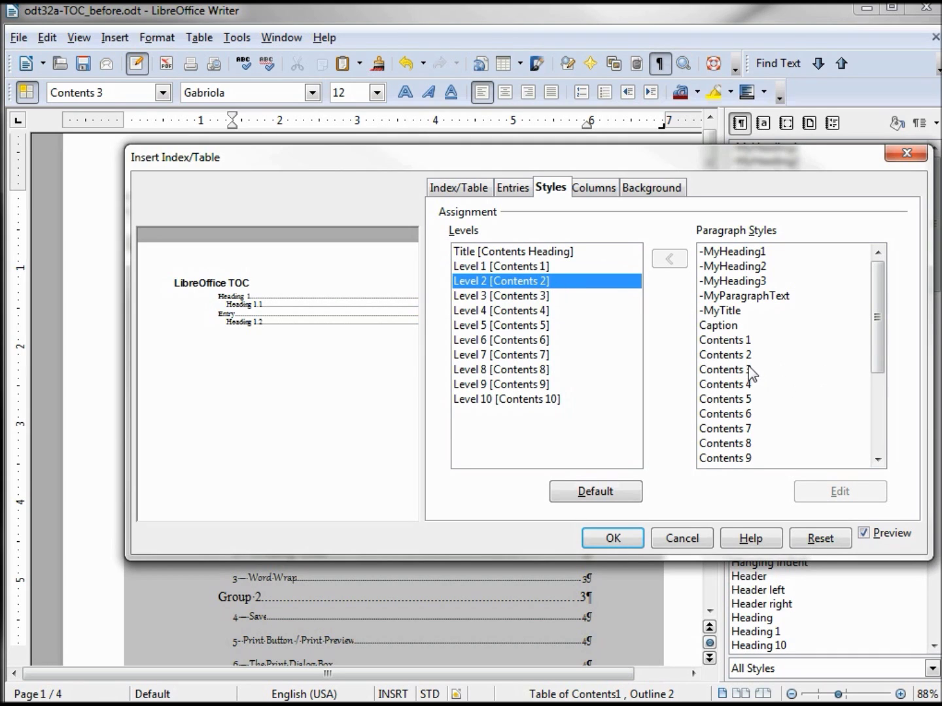
left_click(735, 342)
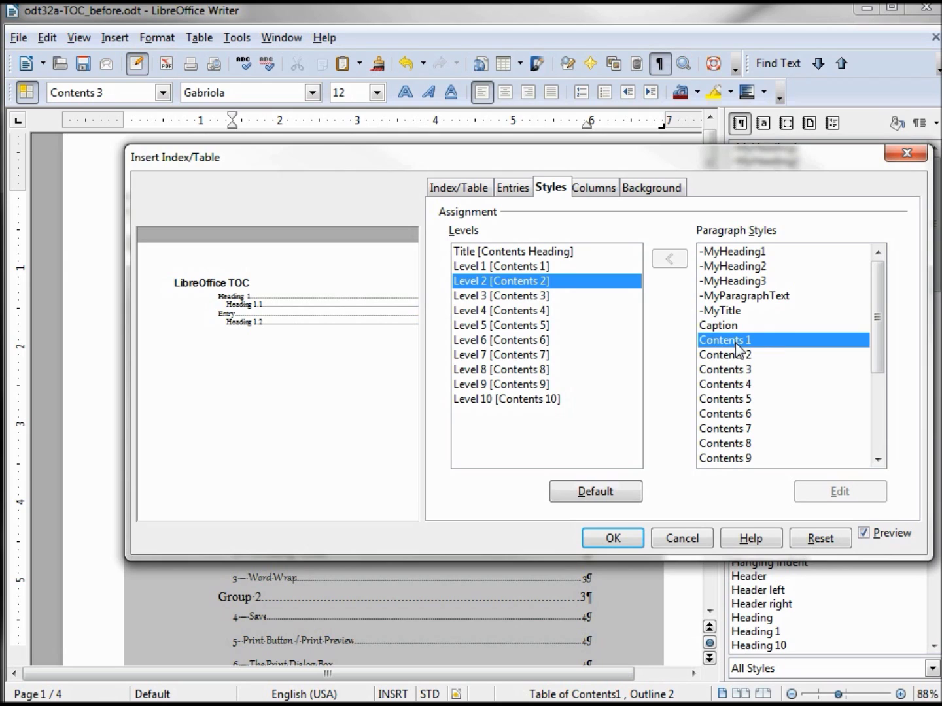
left_click(676, 267)
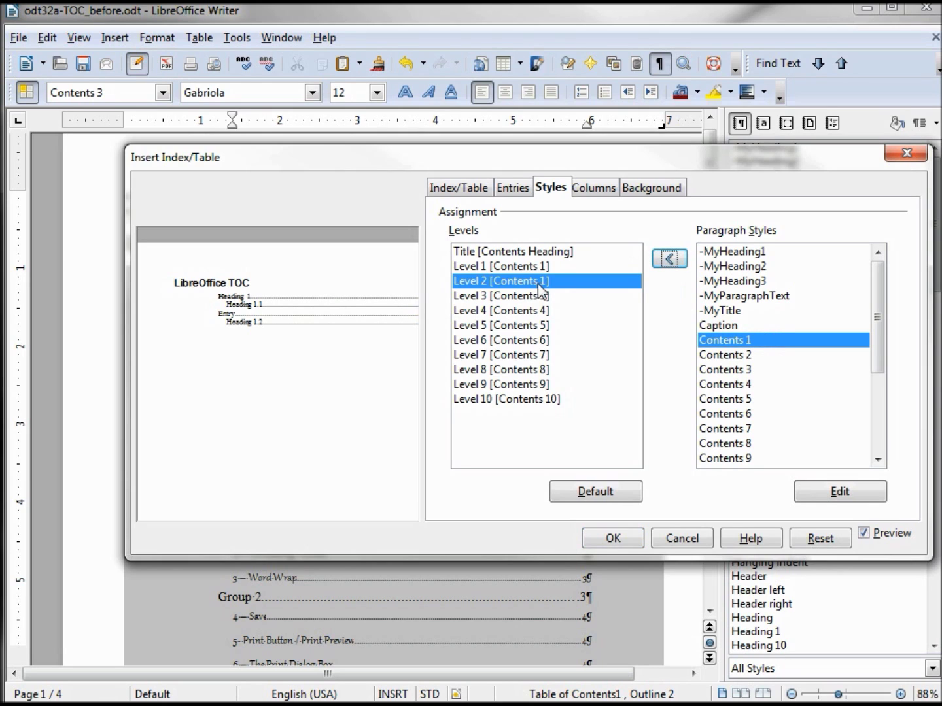
left_click(506, 299)
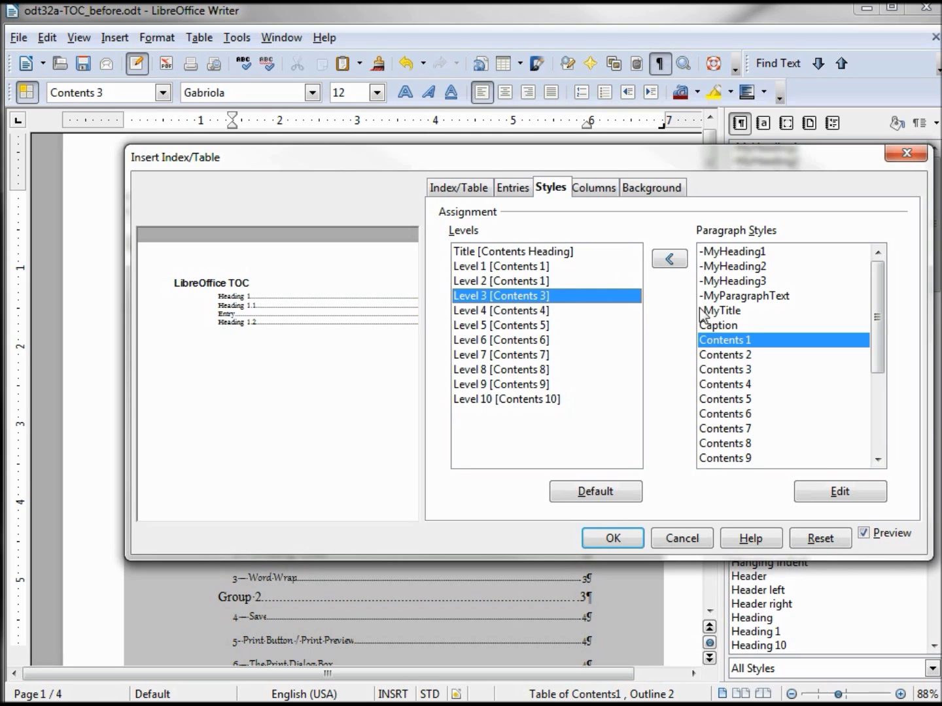
left_click(672, 260)
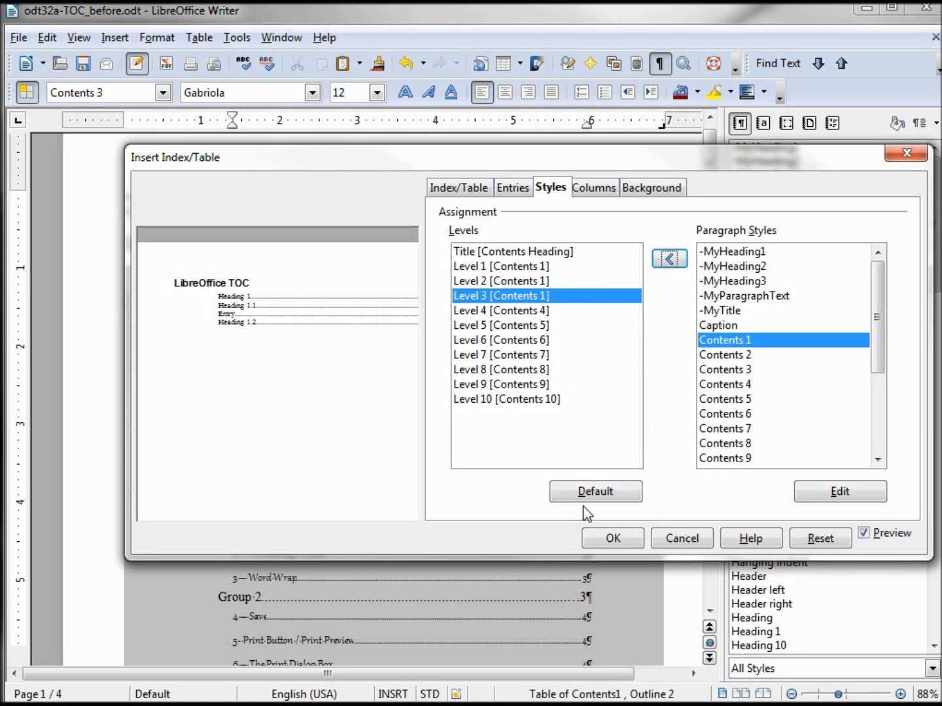
left_click(613, 538)
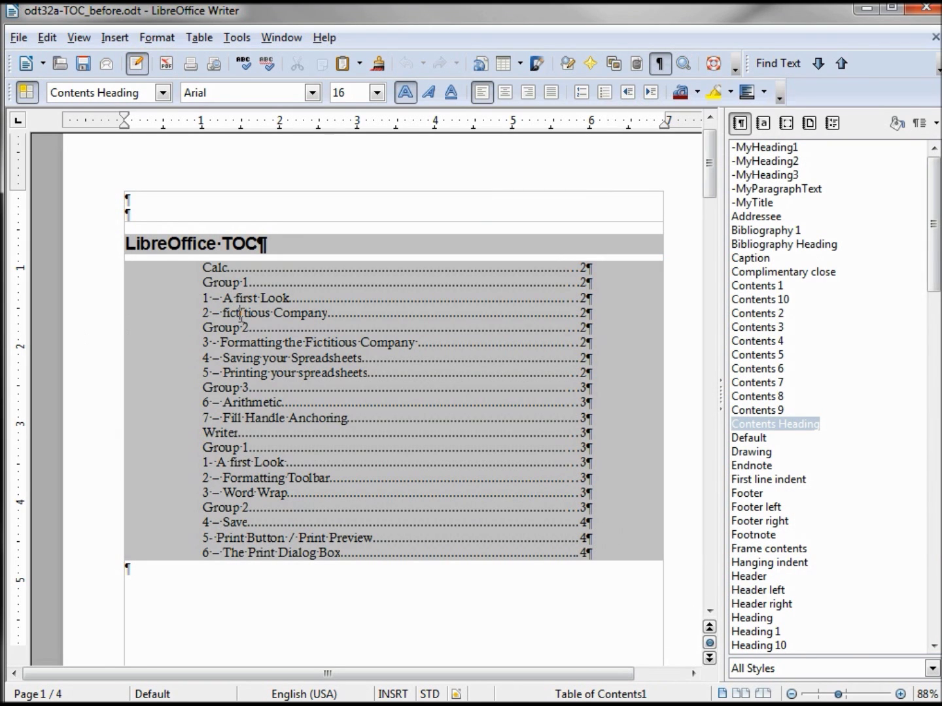
left_click(241, 314)
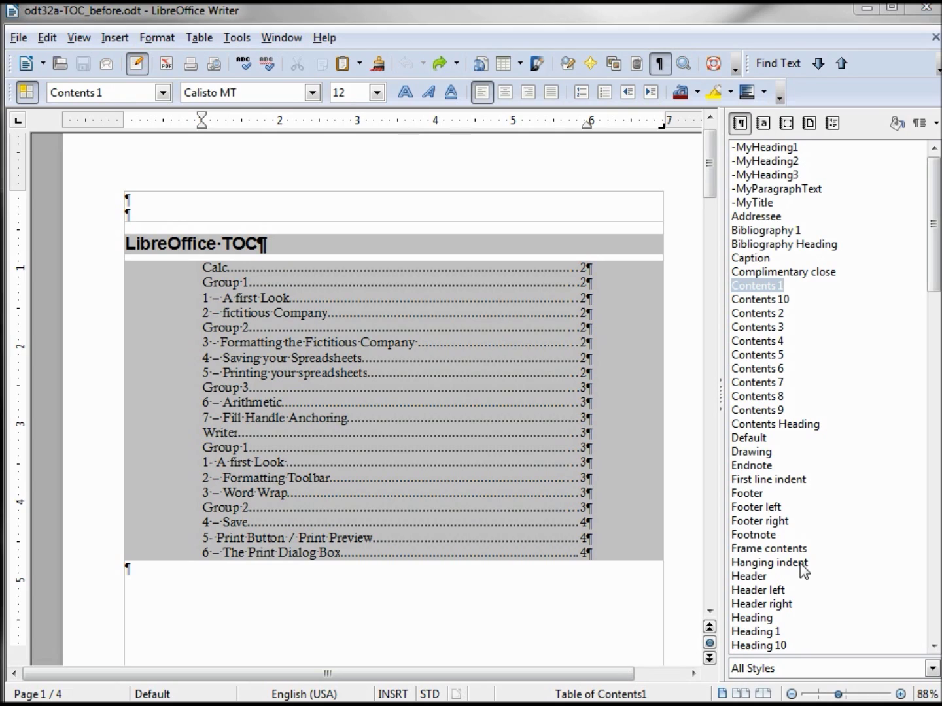
right_click(757, 292)
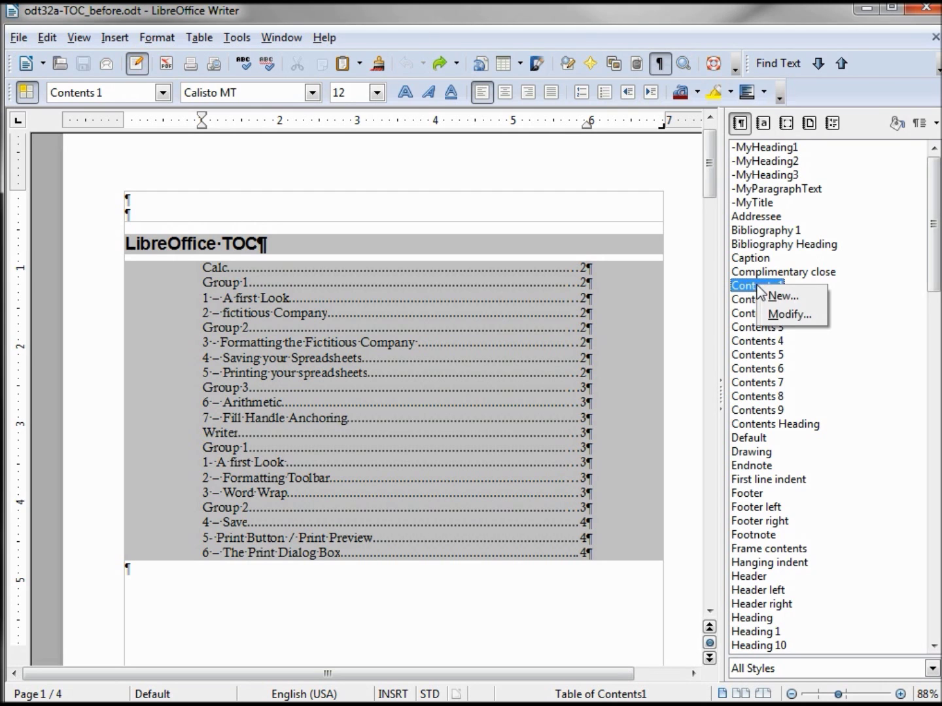
left_click(783, 316)
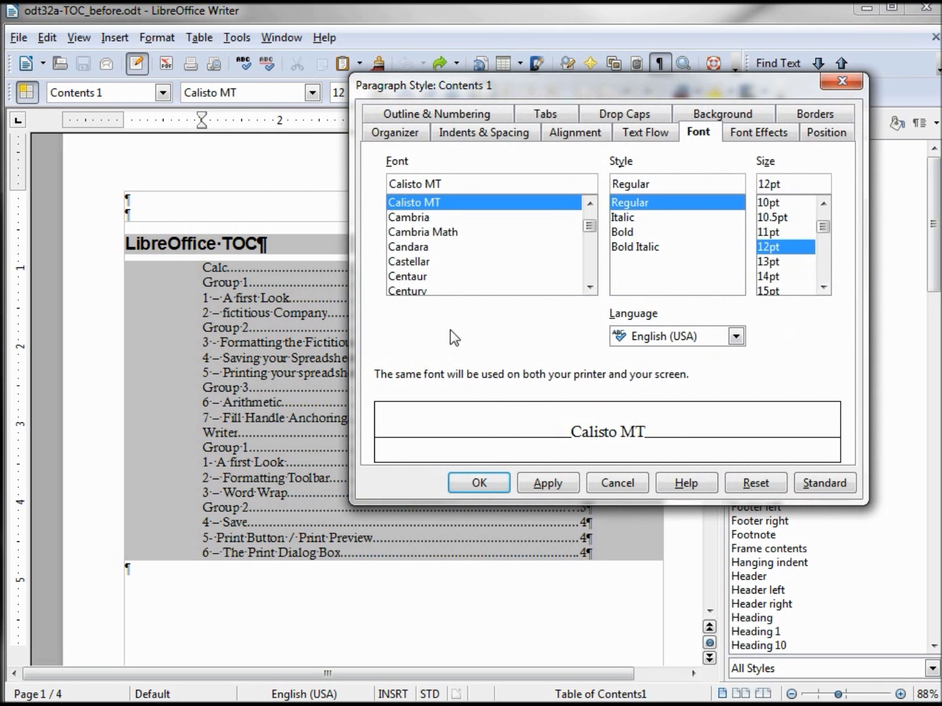
triple_click(470, 183)
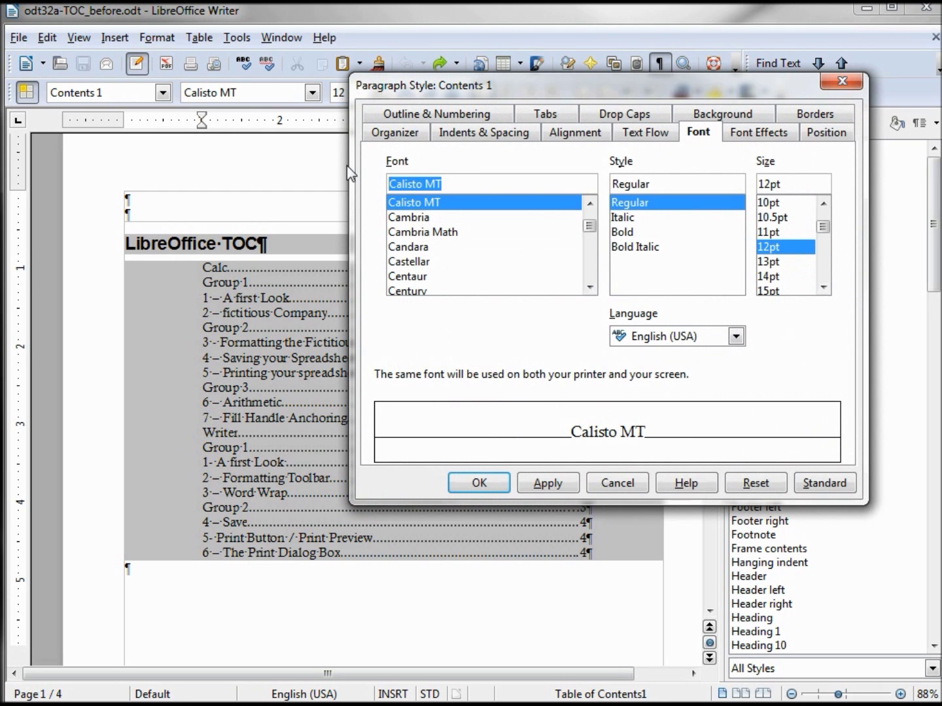
type("Times New Roman")
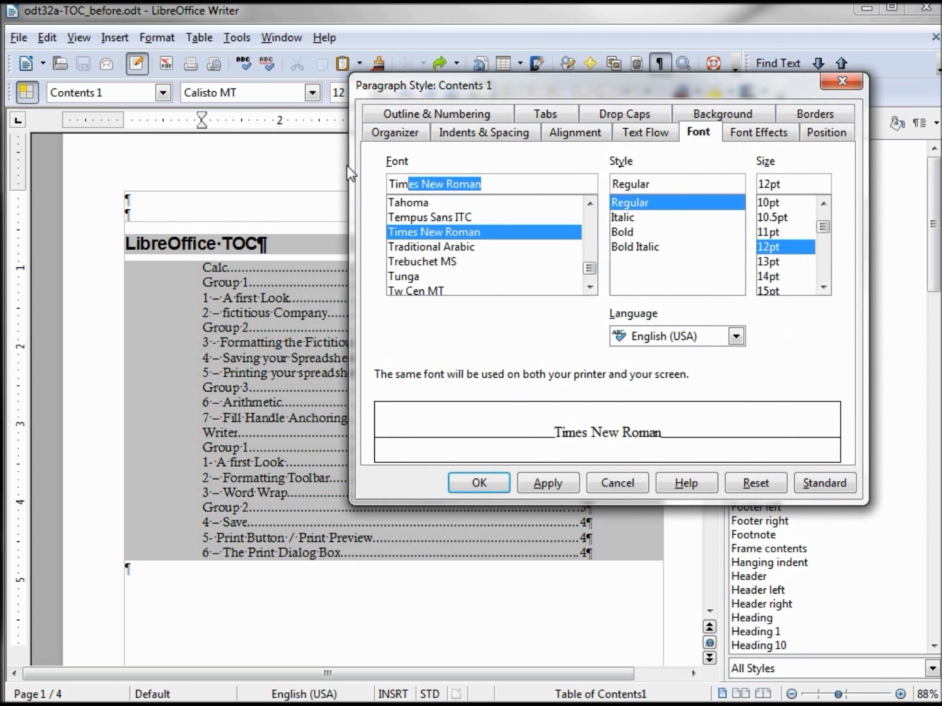
left_click(625, 235)
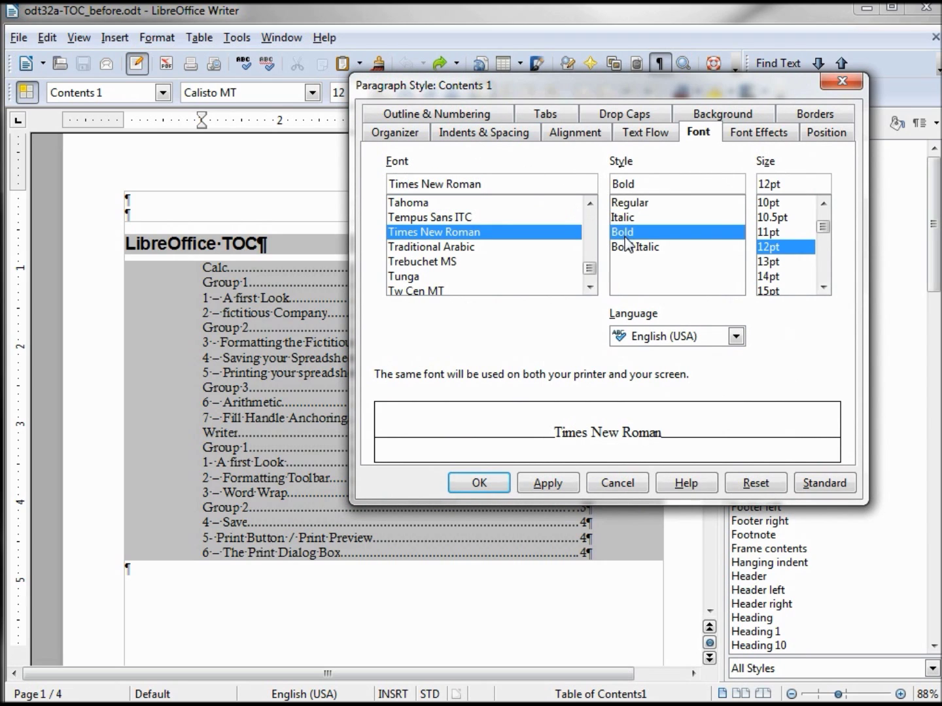
left_click(550, 485)
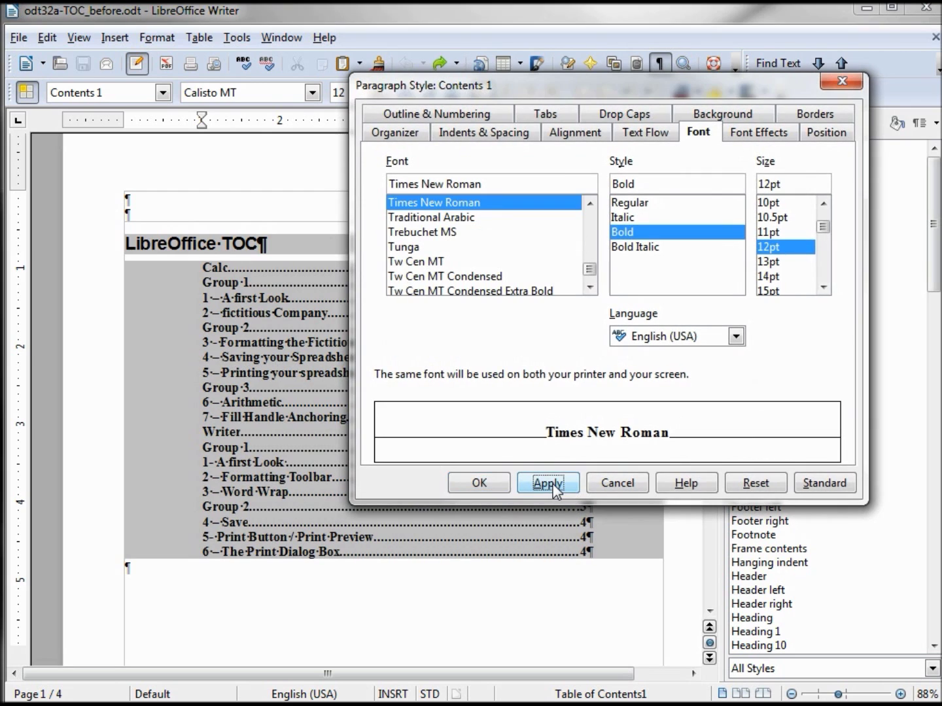
left_click(480, 484)
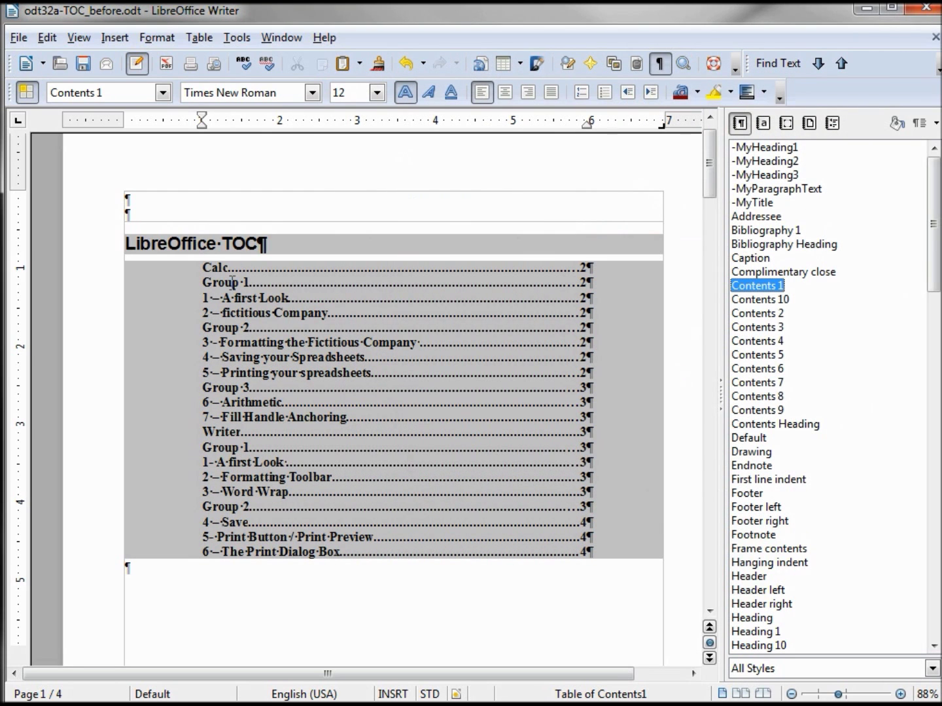
Change the Contents 2 style's before-text indent from 1.20" to 1.35"
left_click(763, 318)
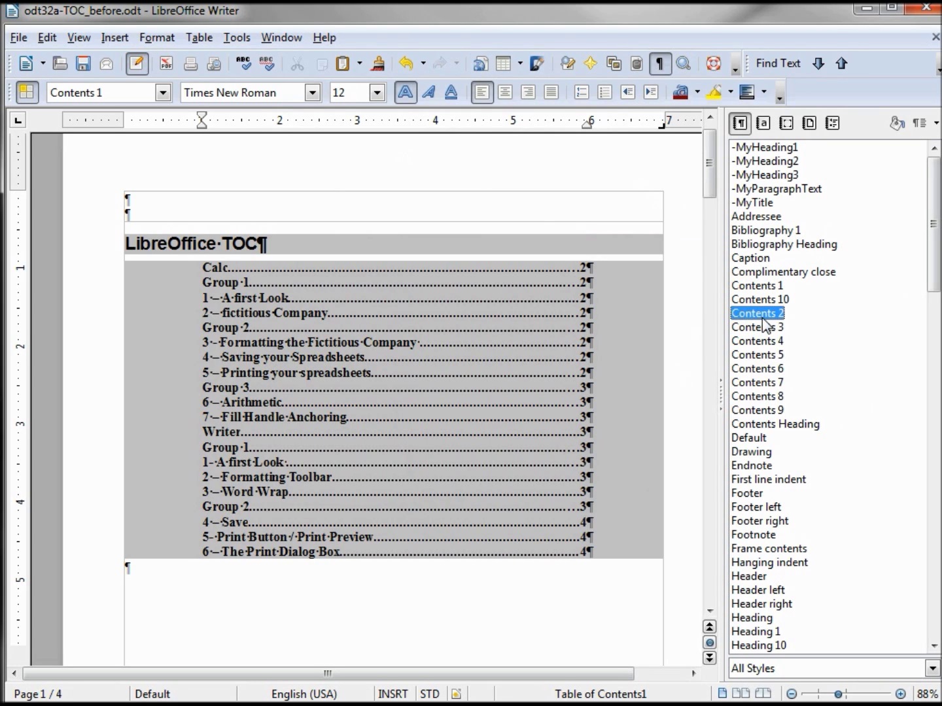
right_click(762, 321)
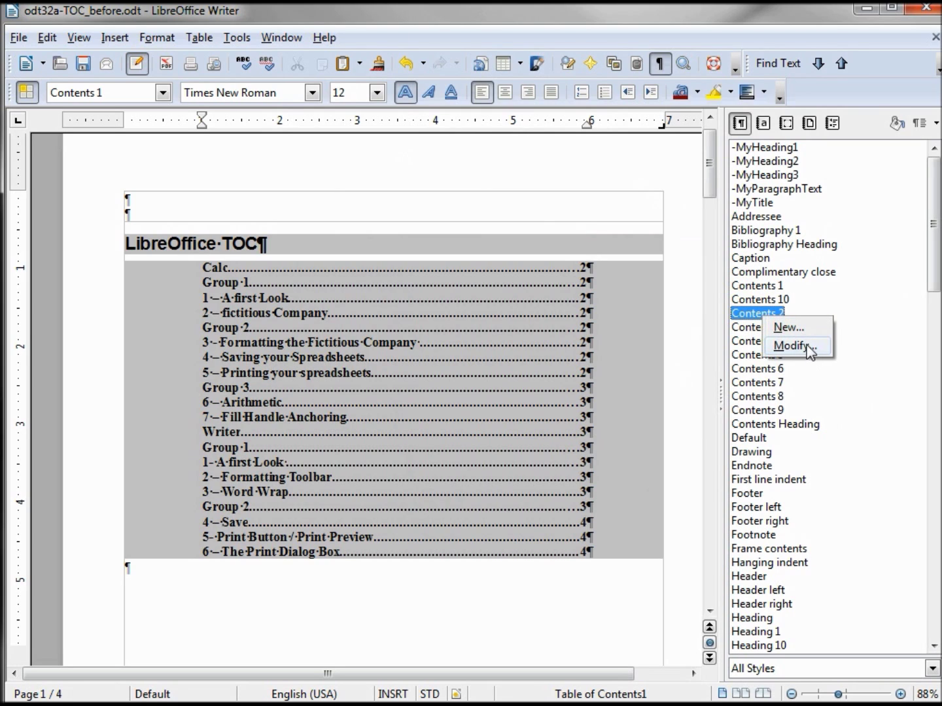
left_click(807, 348)
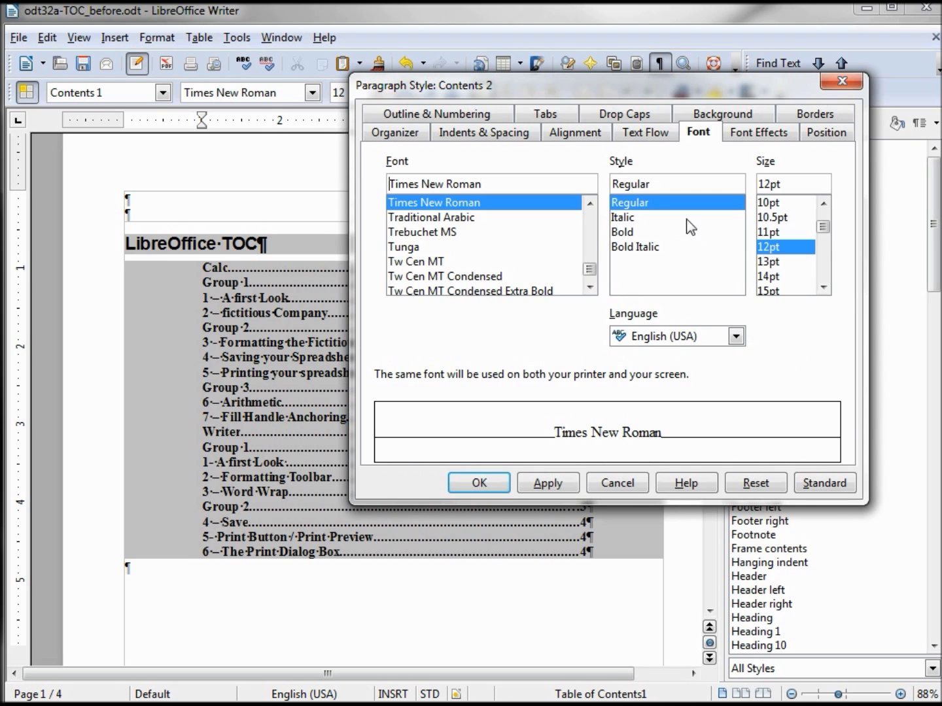
left_click(506, 135)
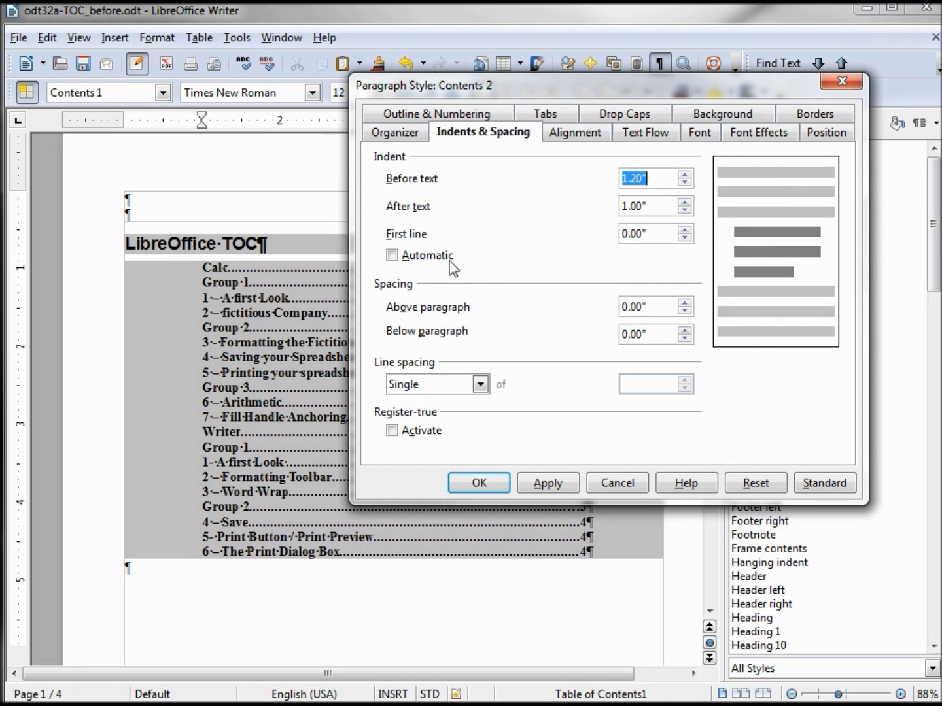
left_click_drag(674, 176, 621, 168)
type("1.35")
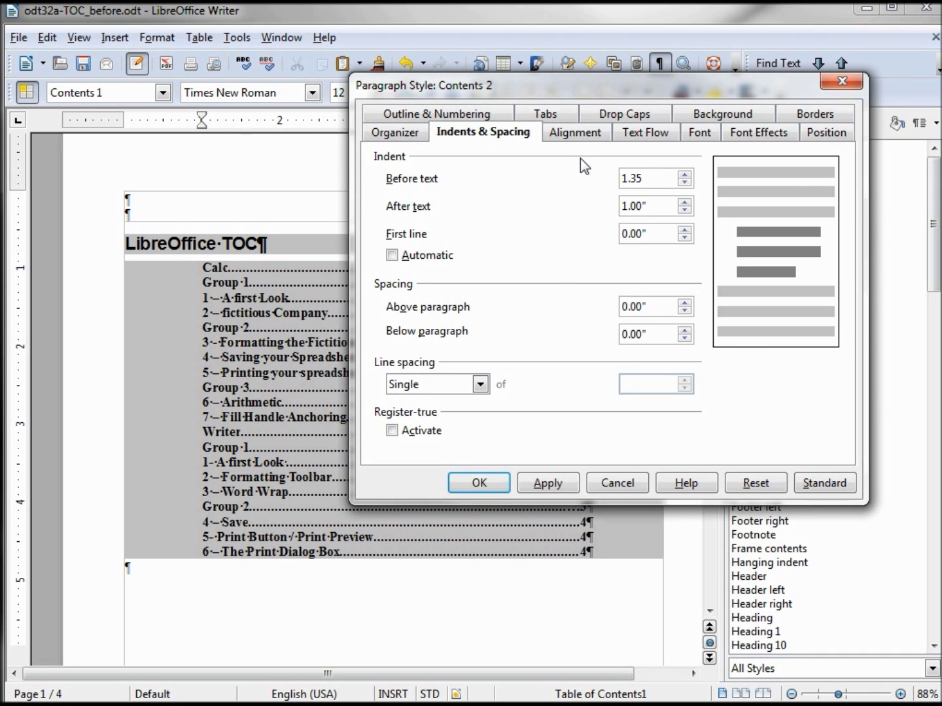
left_click(559, 484)
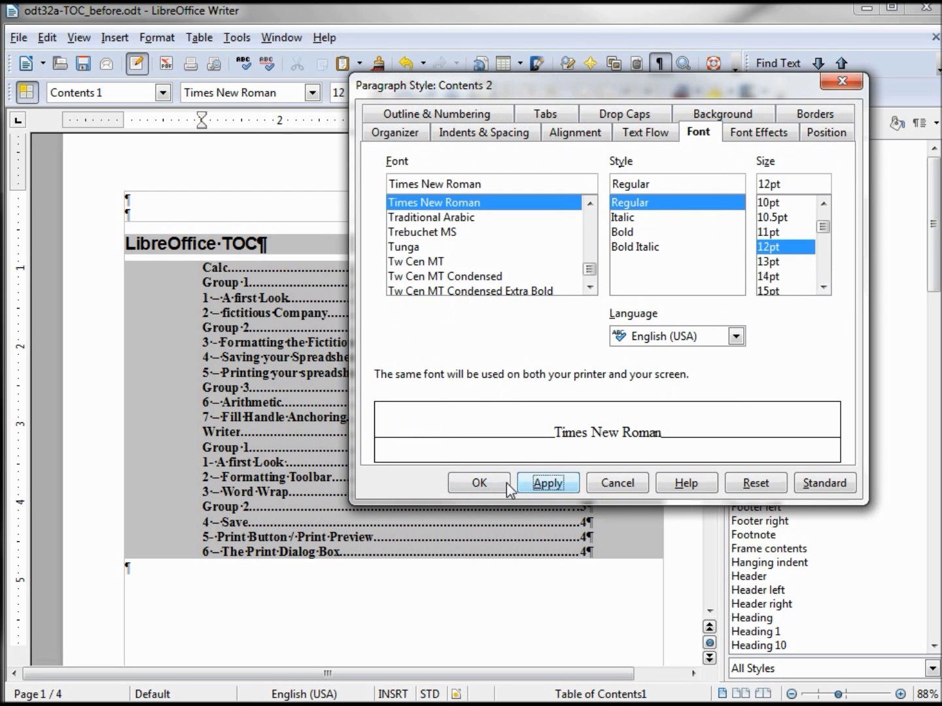
left_click(484, 483)
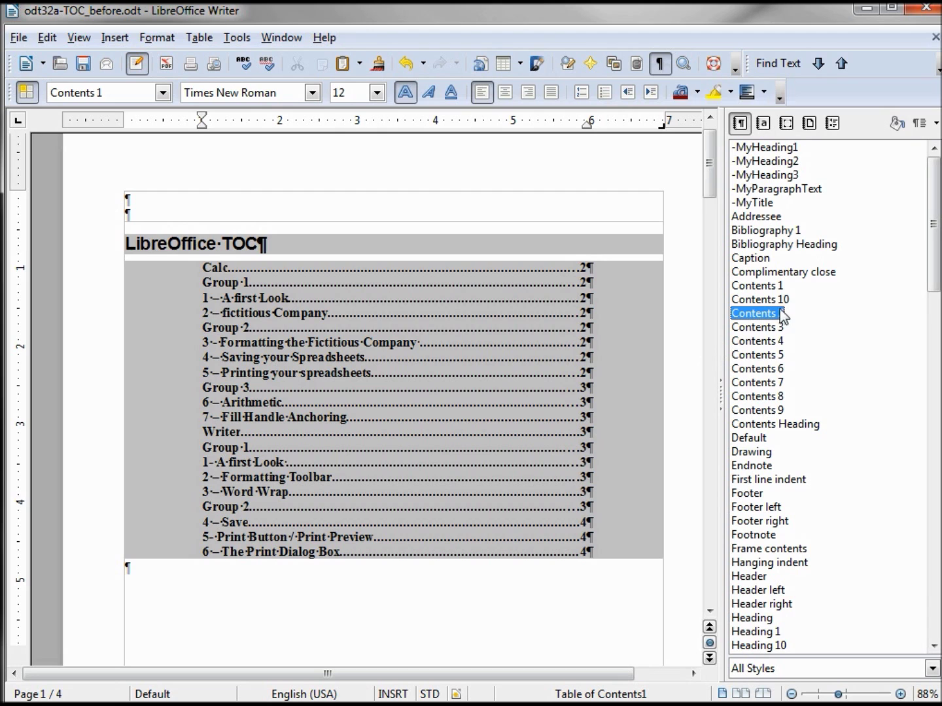
left_click(771, 330)
Set Contents 3 to Times New Roman Italic, replacing Gabriola, with a 1.5" before-text indent
right_click(768, 329)
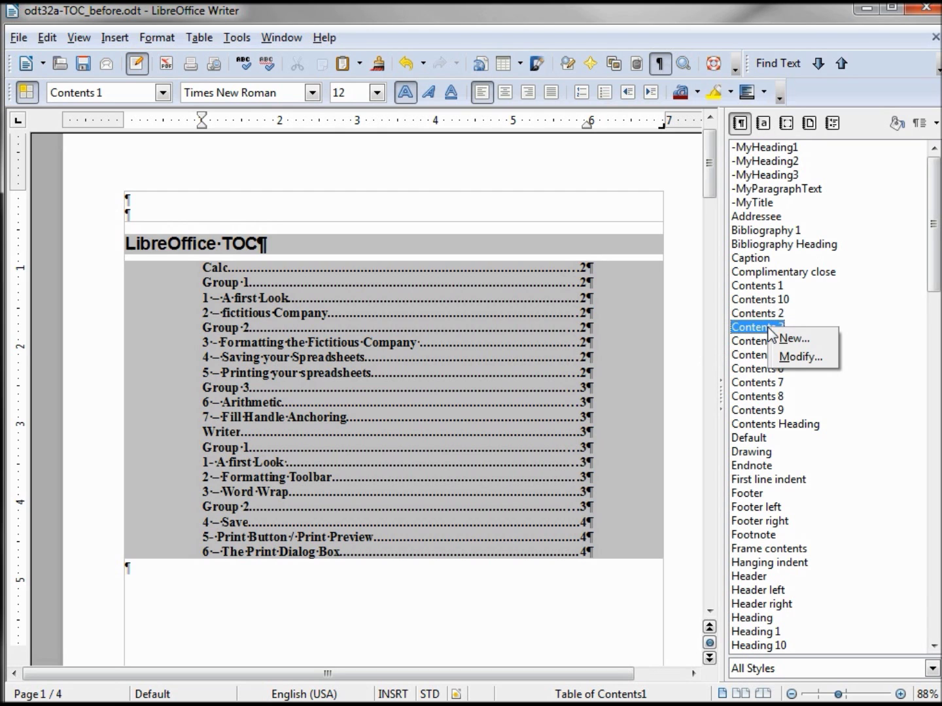
left_click(819, 359)
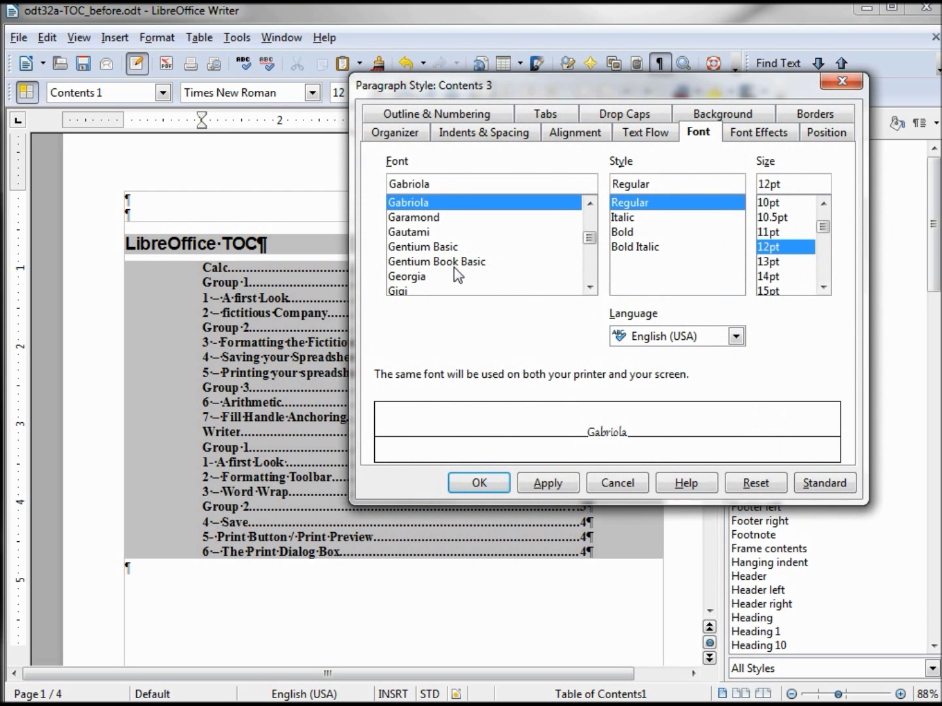
left_click_drag(443, 186, 317, 157)
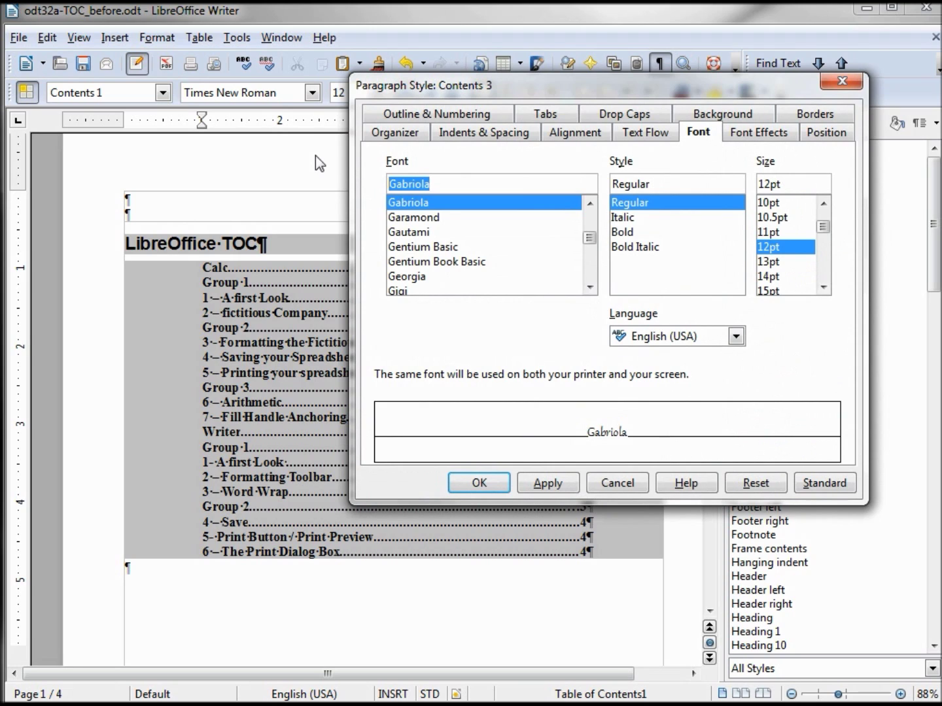
type("Times New Roman")
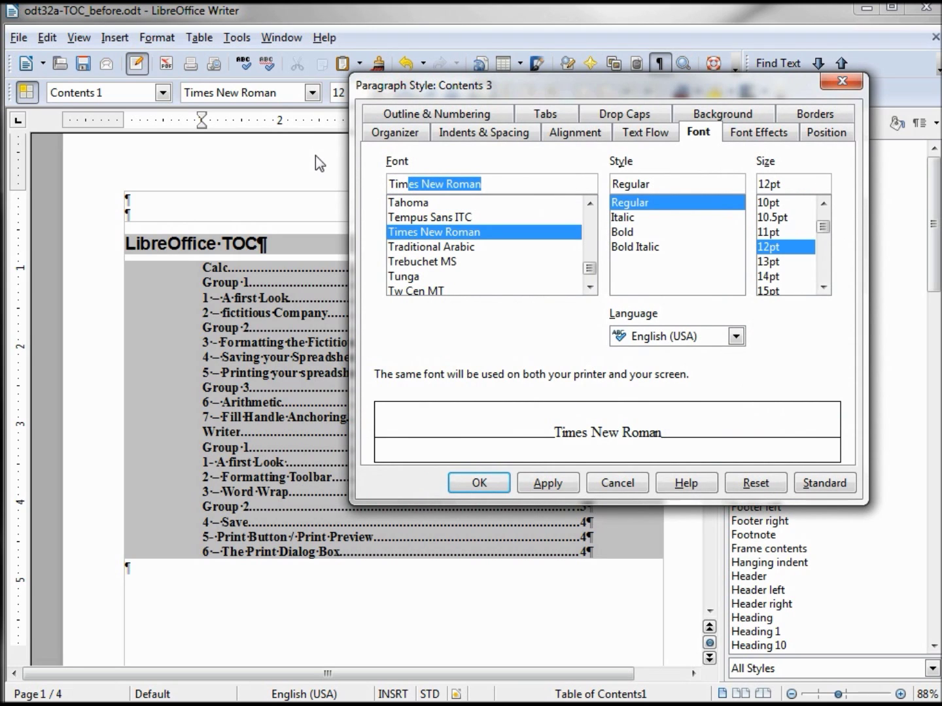
left_click(626, 219)
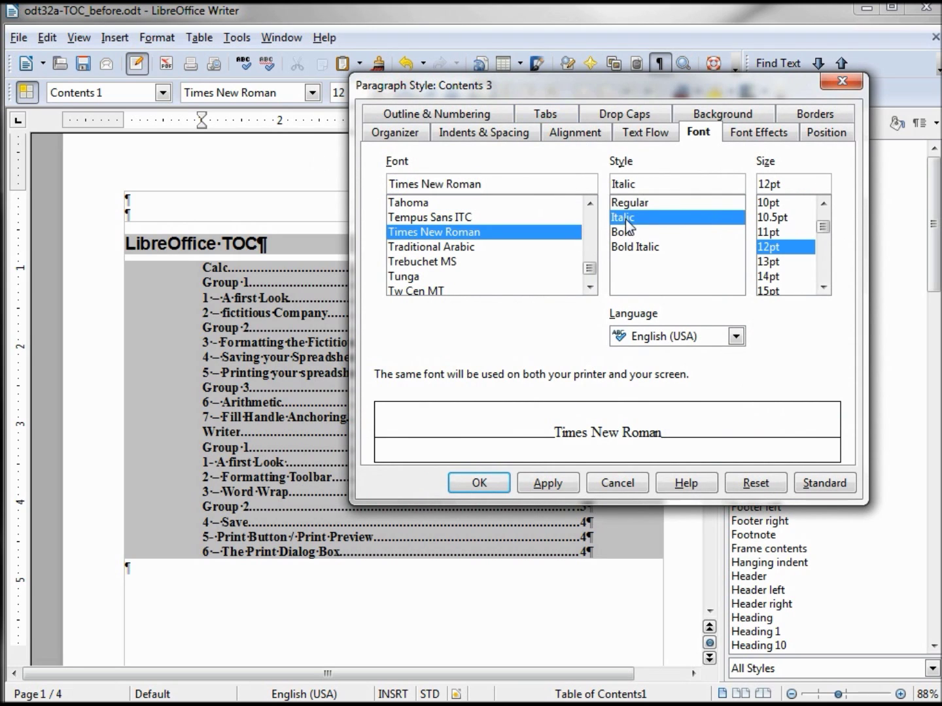
left_click(469, 133)
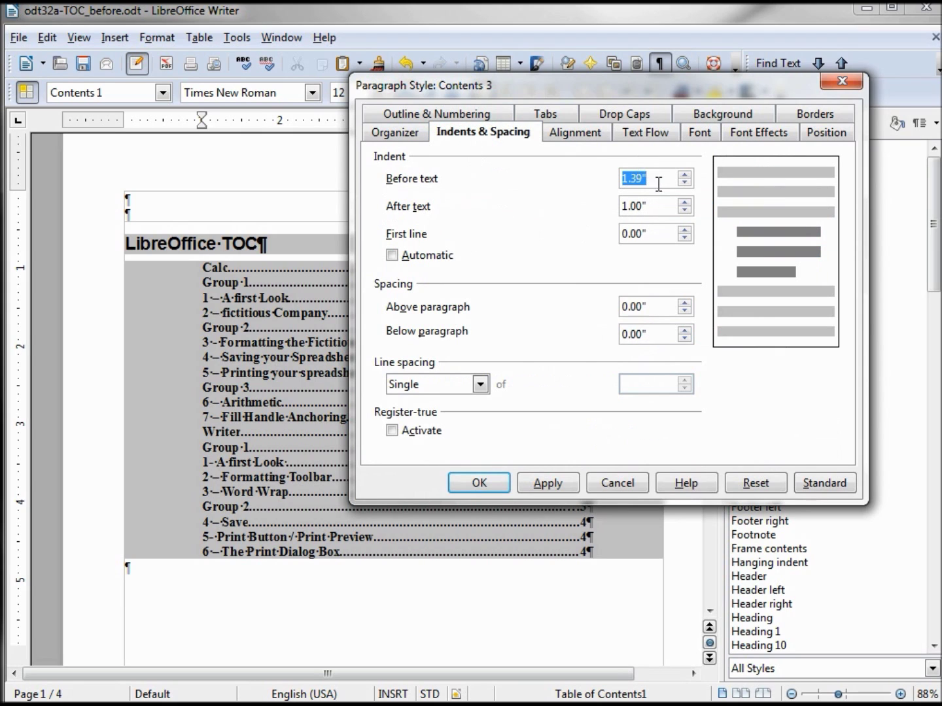
type("1.5")
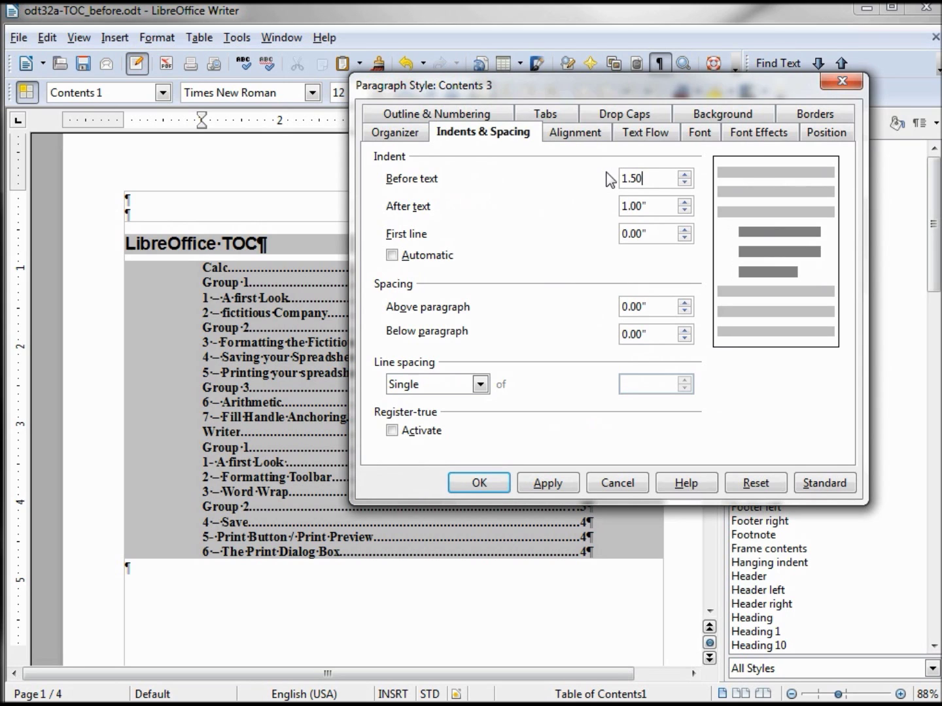
left_click(546, 482)
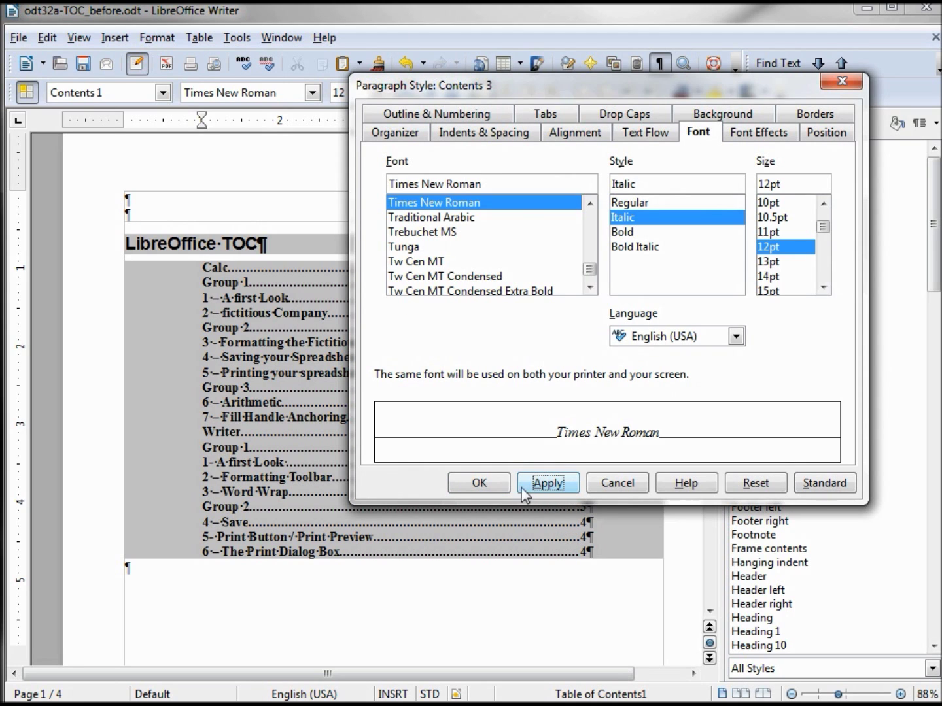
left_click(486, 485)
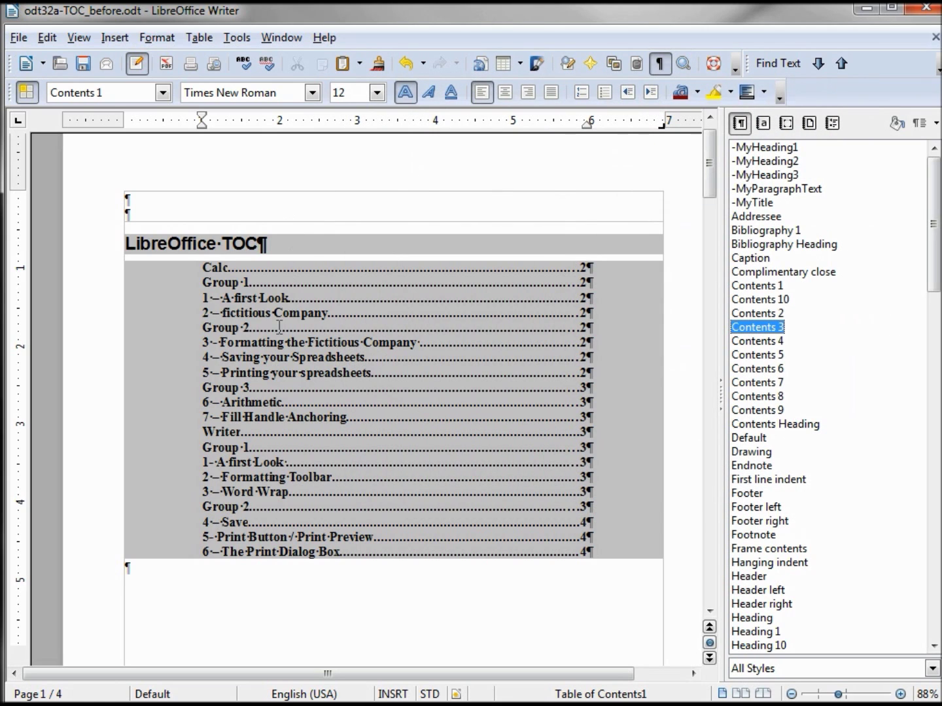
Map table of contents Level 2 to Contents 2 and Level 3 to Contents 3
right_click(285, 305)
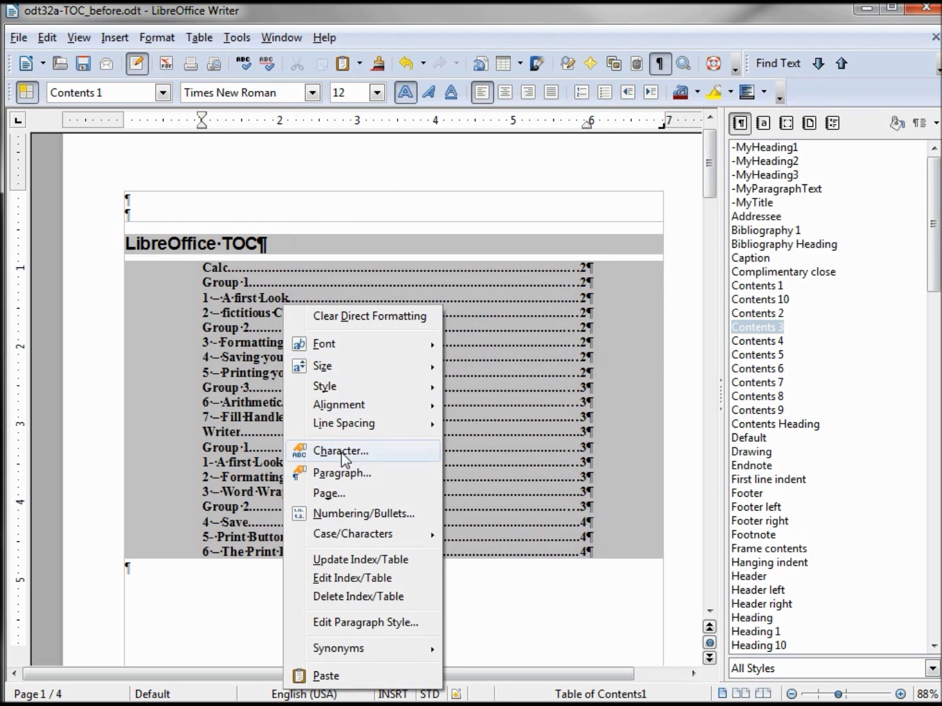
left_click(352, 579)
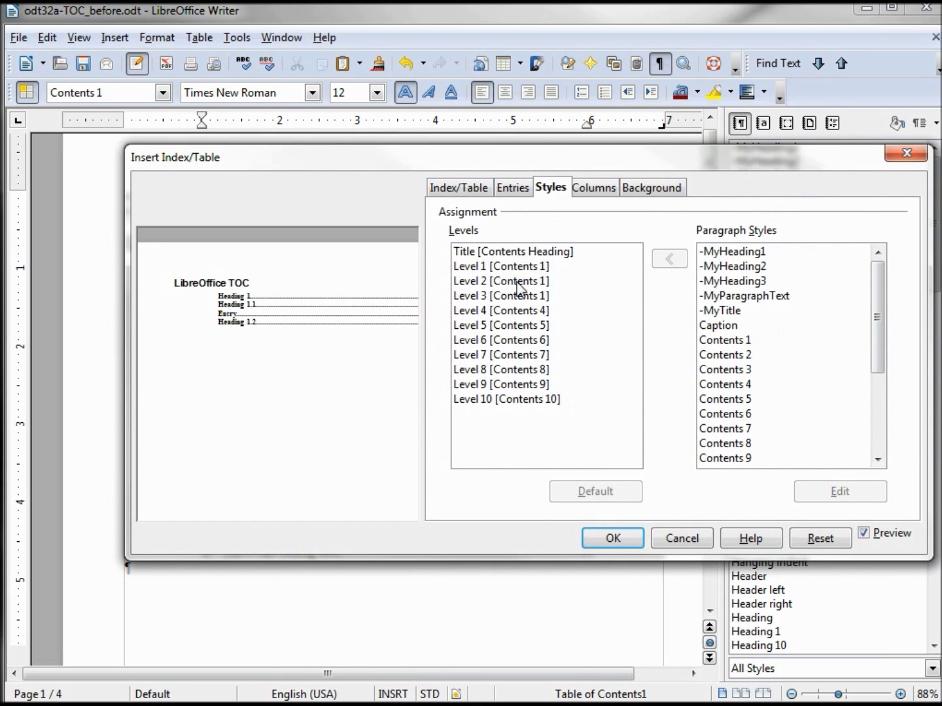
left_click(504, 283)
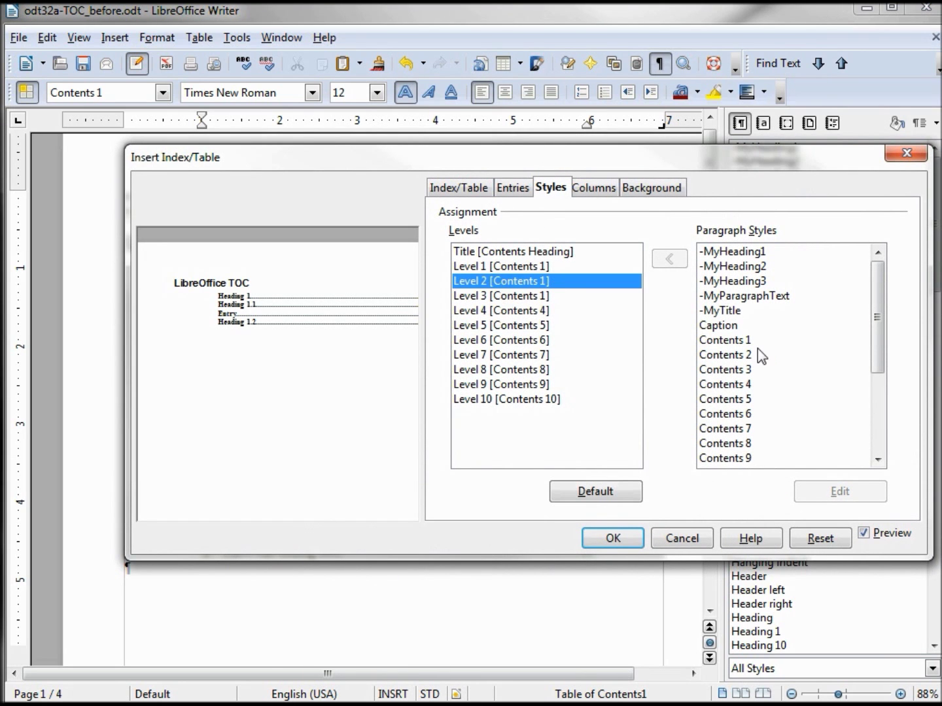
left_click(732, 364)
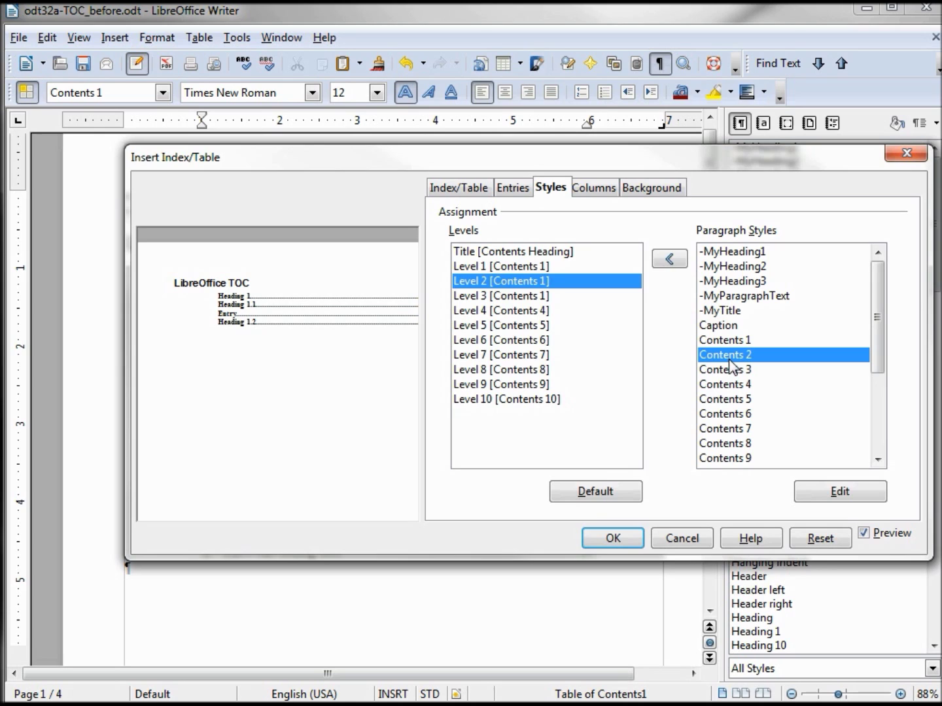
left_click(668, 260)
left_click(543, 298)
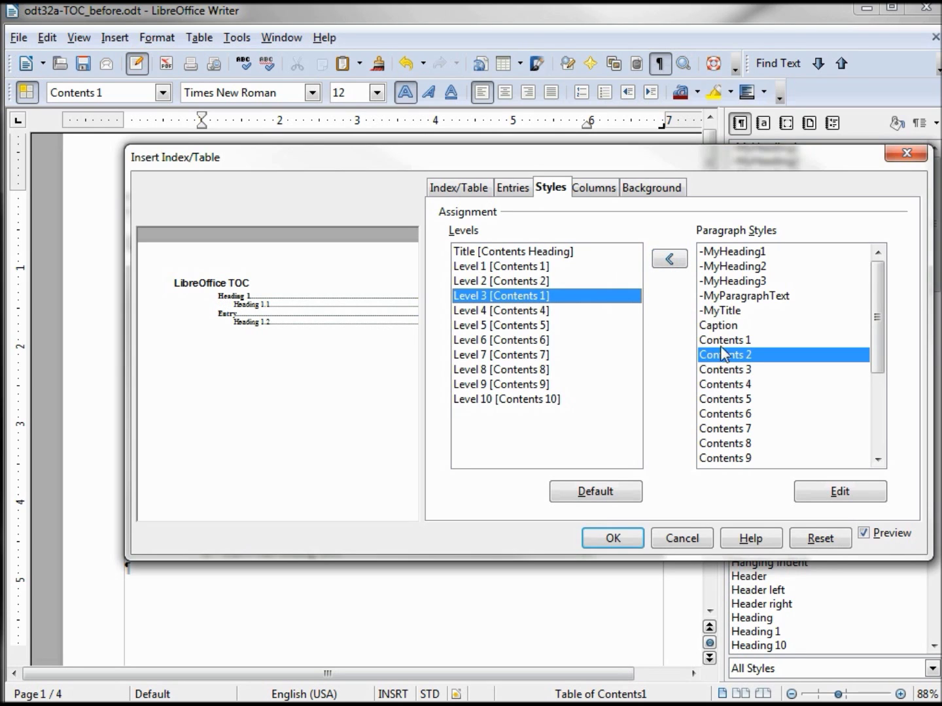
left_click(734, 370)
left_click(670, 261)
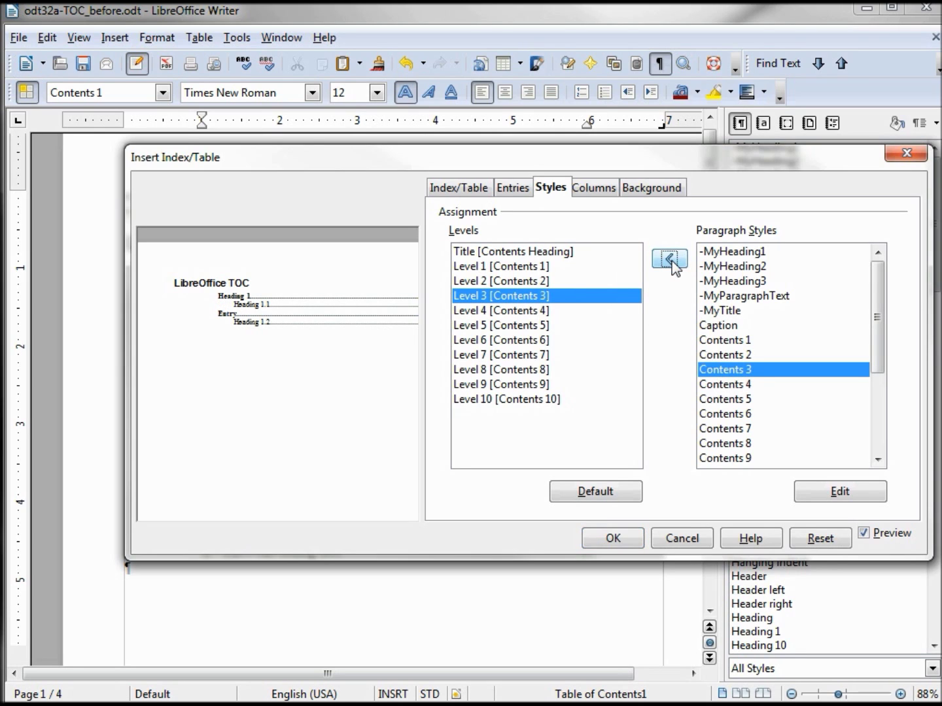
left_click(616, 538)
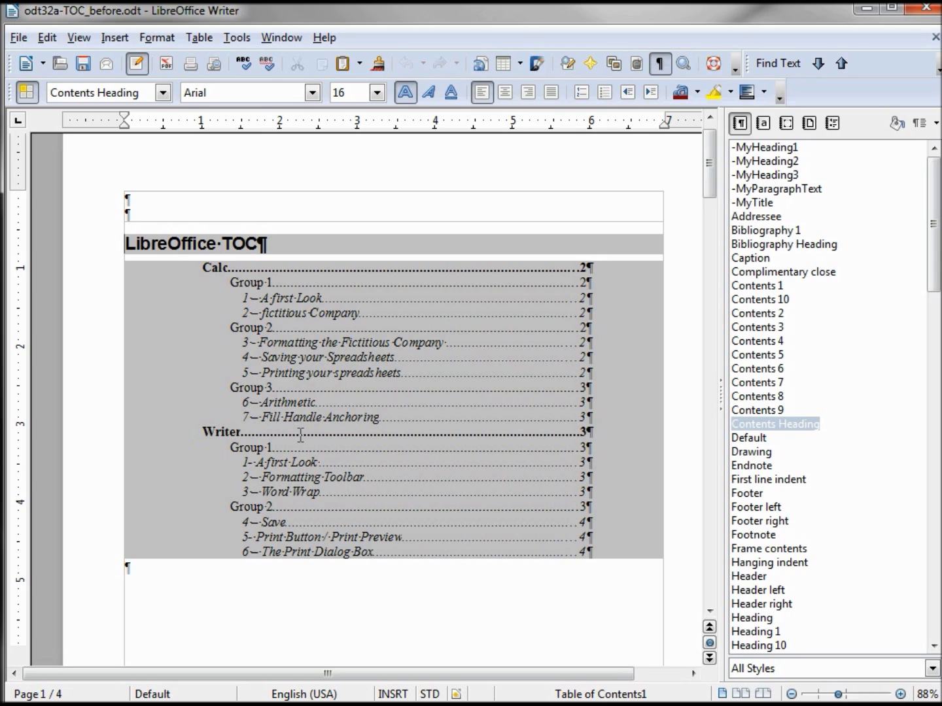
Wrap the level 1 entry text in hyperlink start and end tags, linking Calc and Writer
left_click(250, 462)
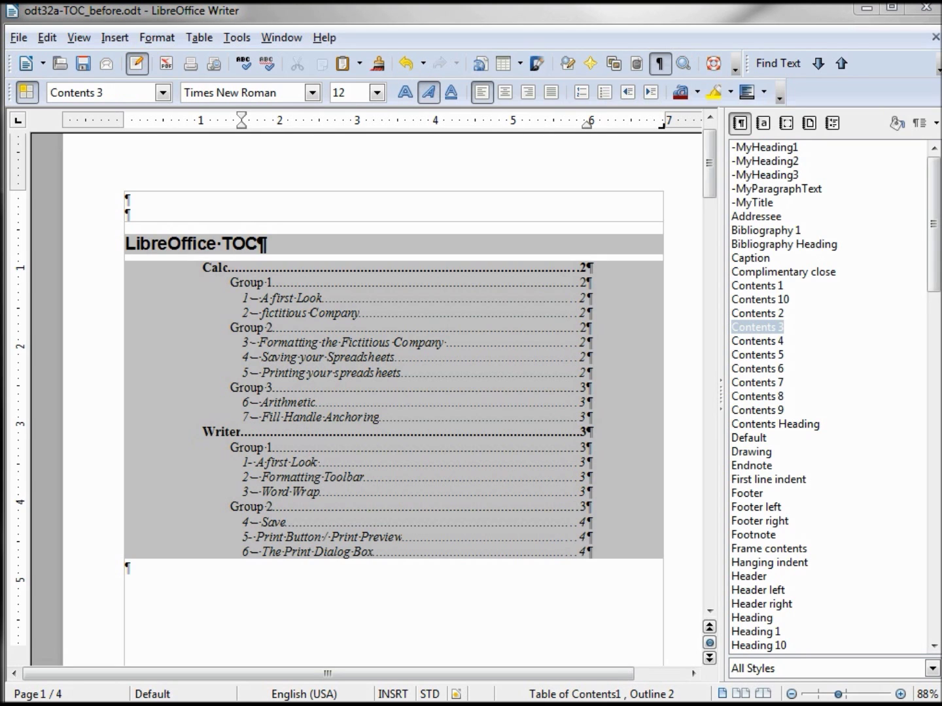
right_click(379, 291)
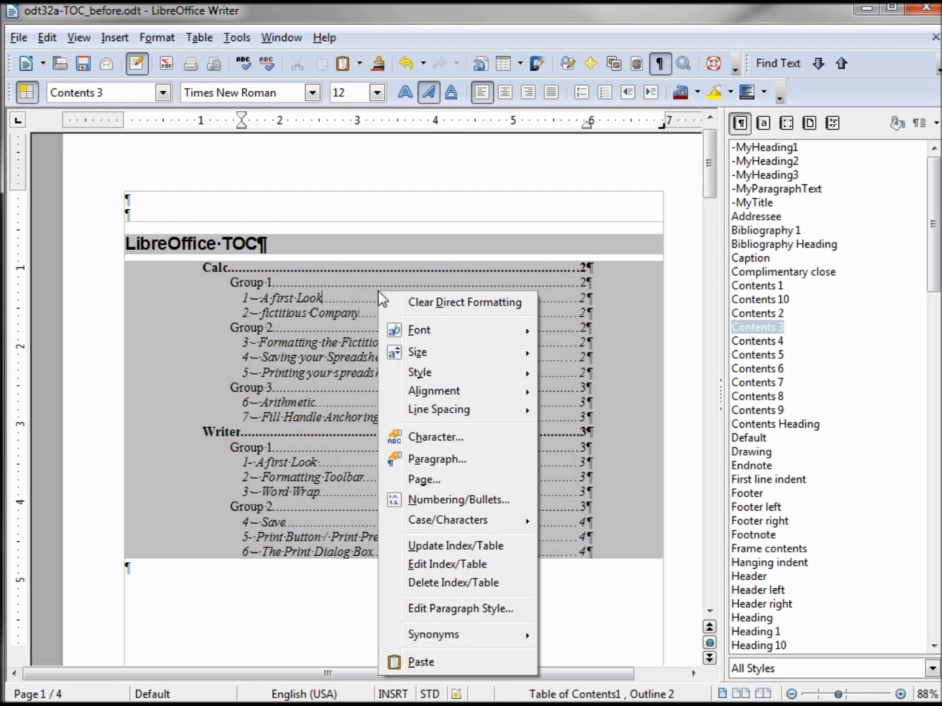
left_click(449, 566)
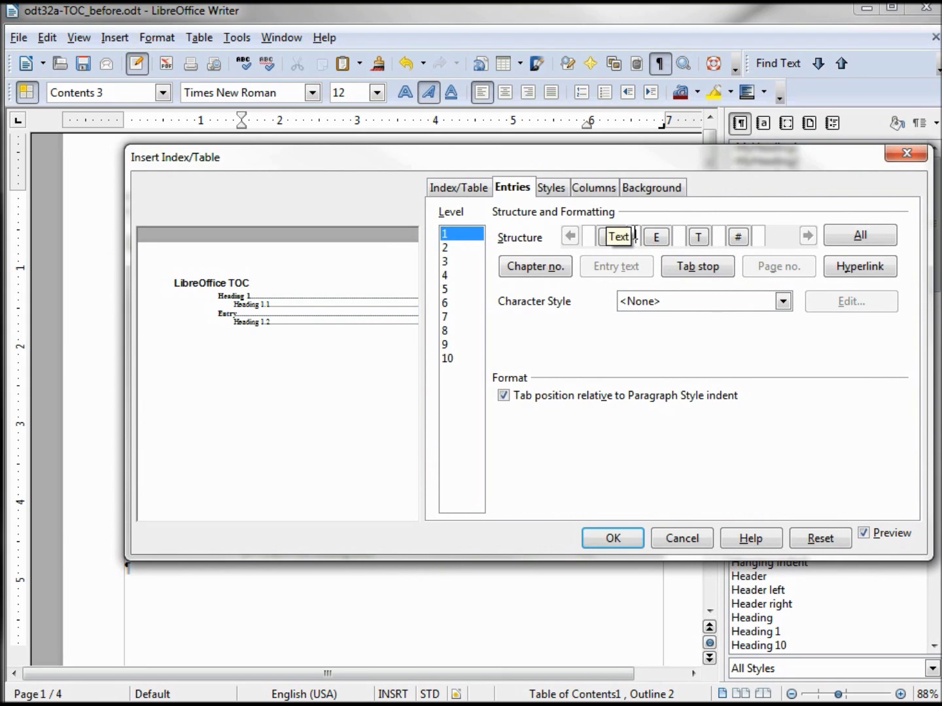
left_click(851, 269)
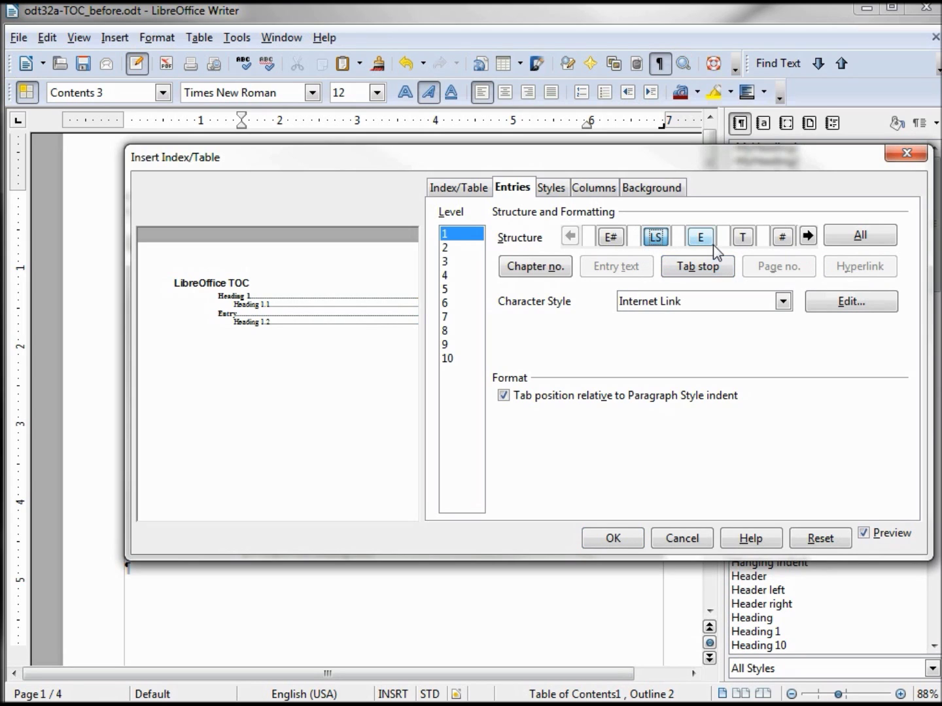
left_click(725, 235)
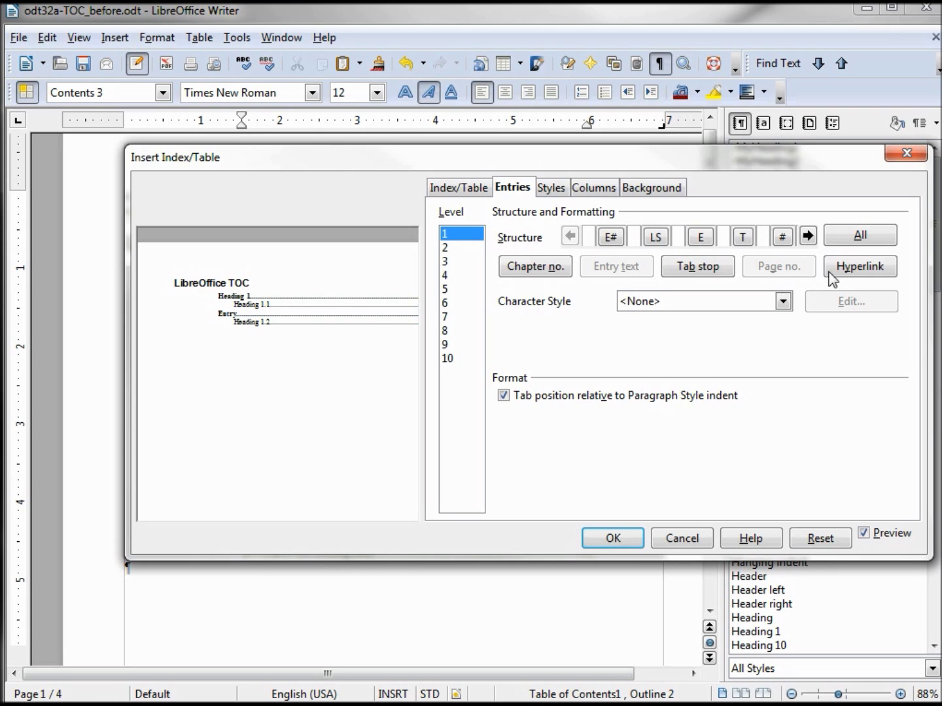
left_click(856, 267)
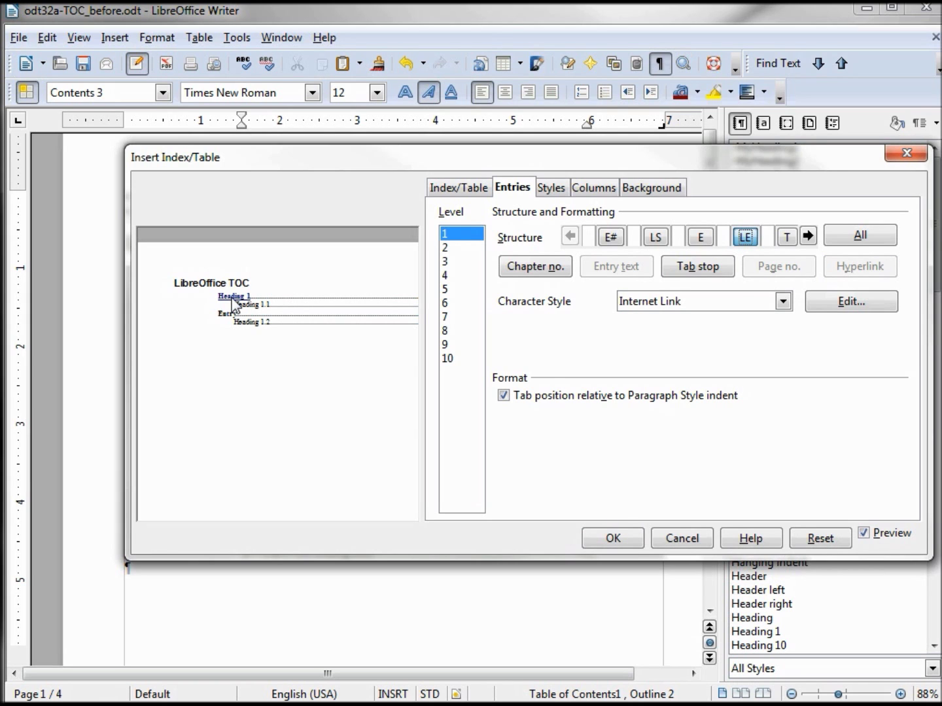
left_click(610, 541)
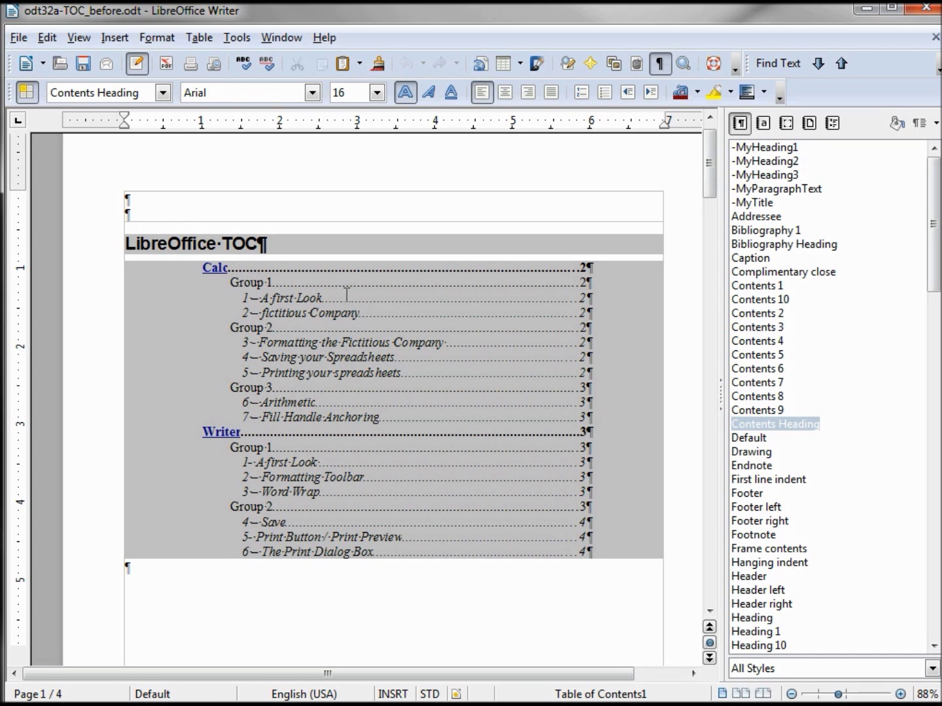
Add hyperlink start and end tags around the entry text for levels 2 and 3
right_click(345, 294)
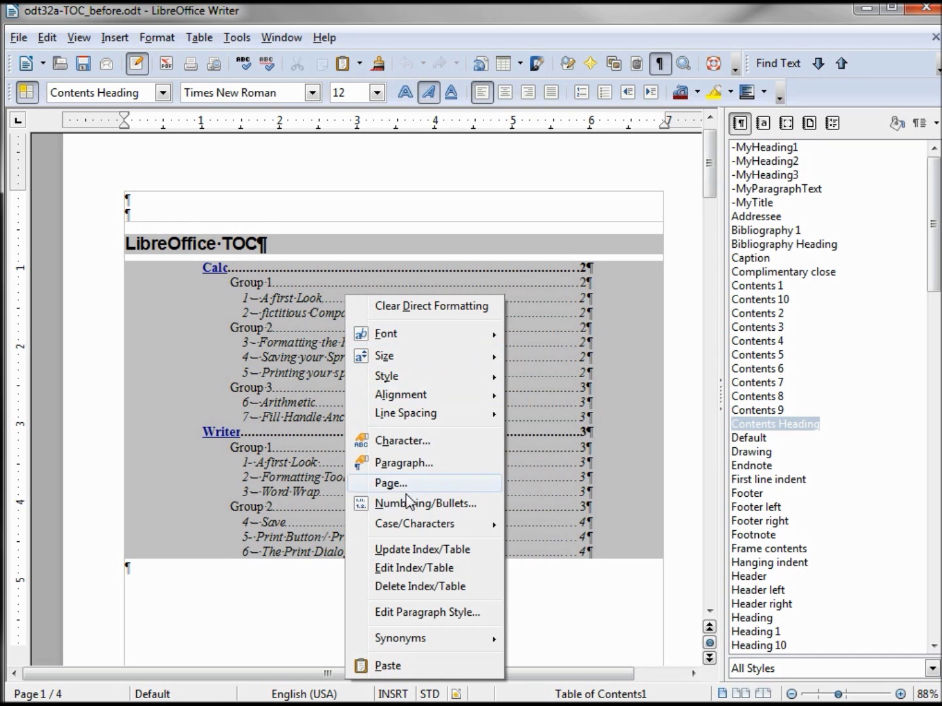
left_click(437, 569)
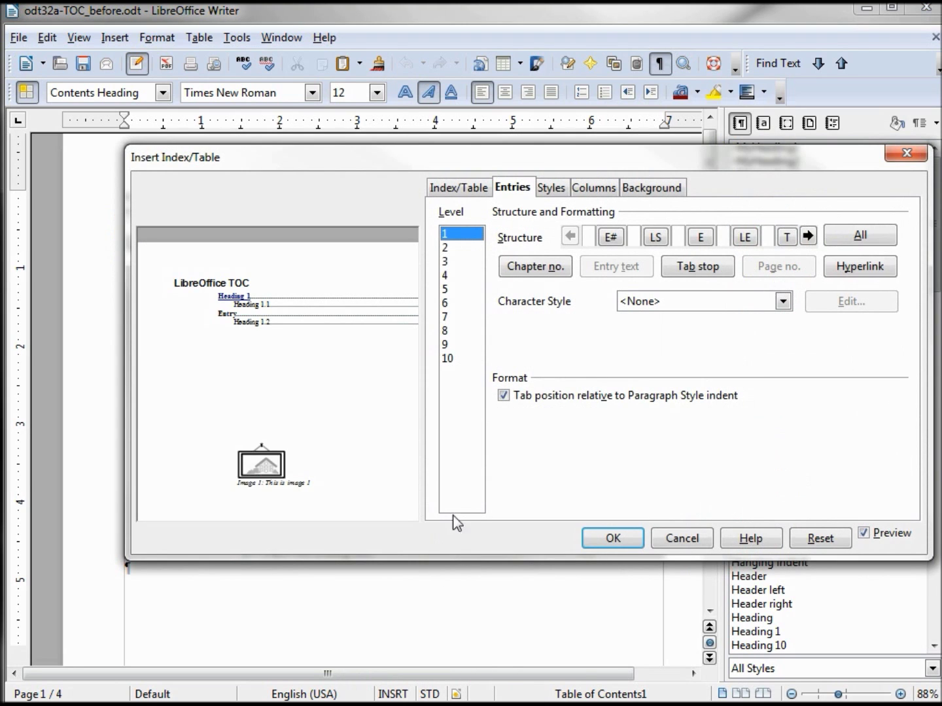
left_click(461, 249)
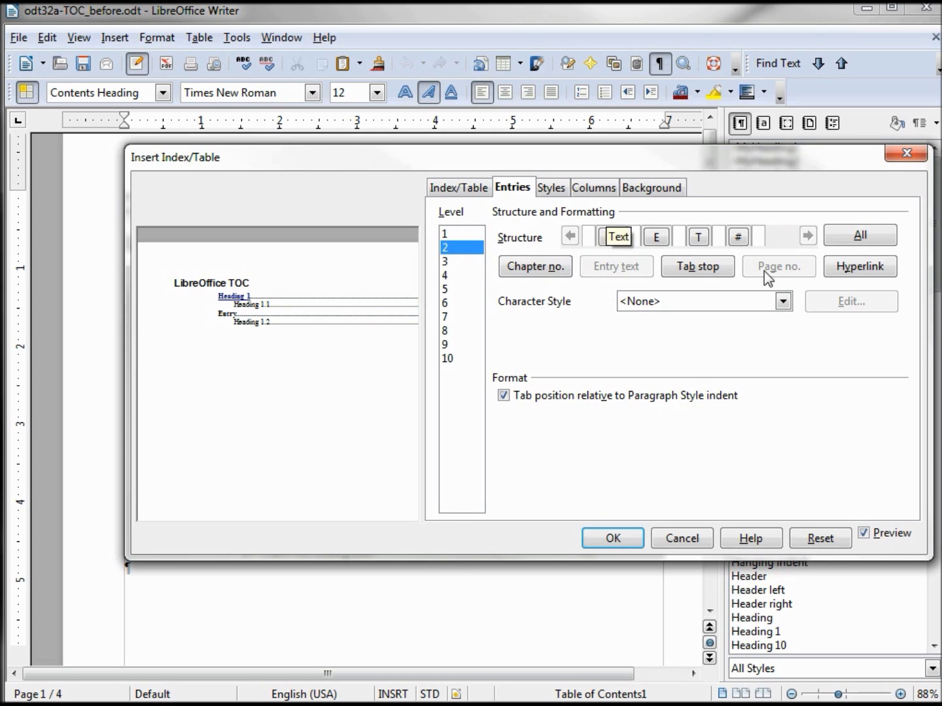
left_click(878, 269)
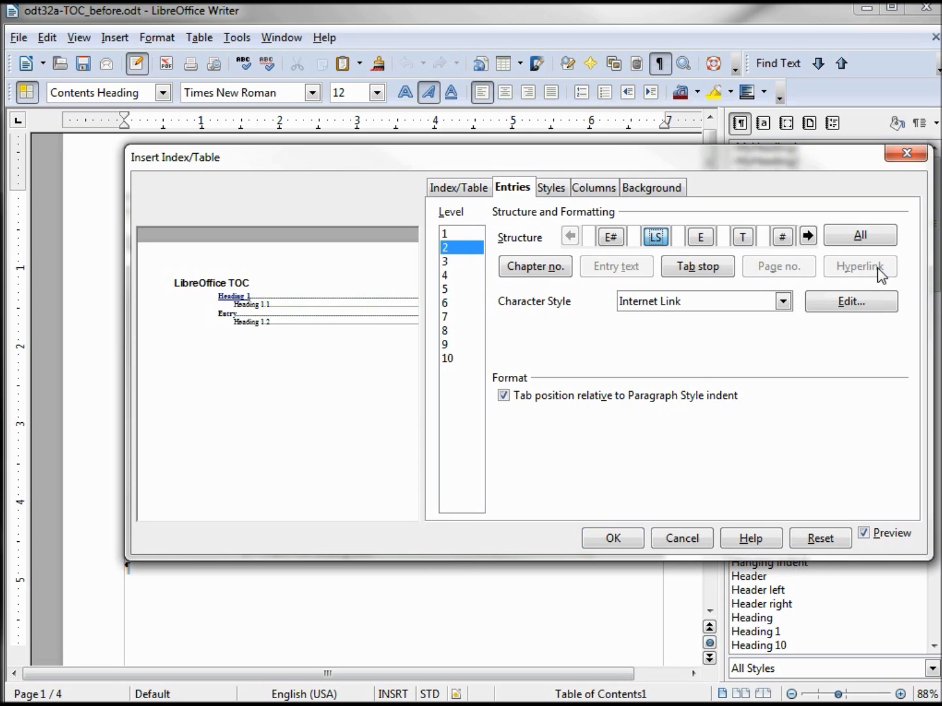
left_click(723, 236)
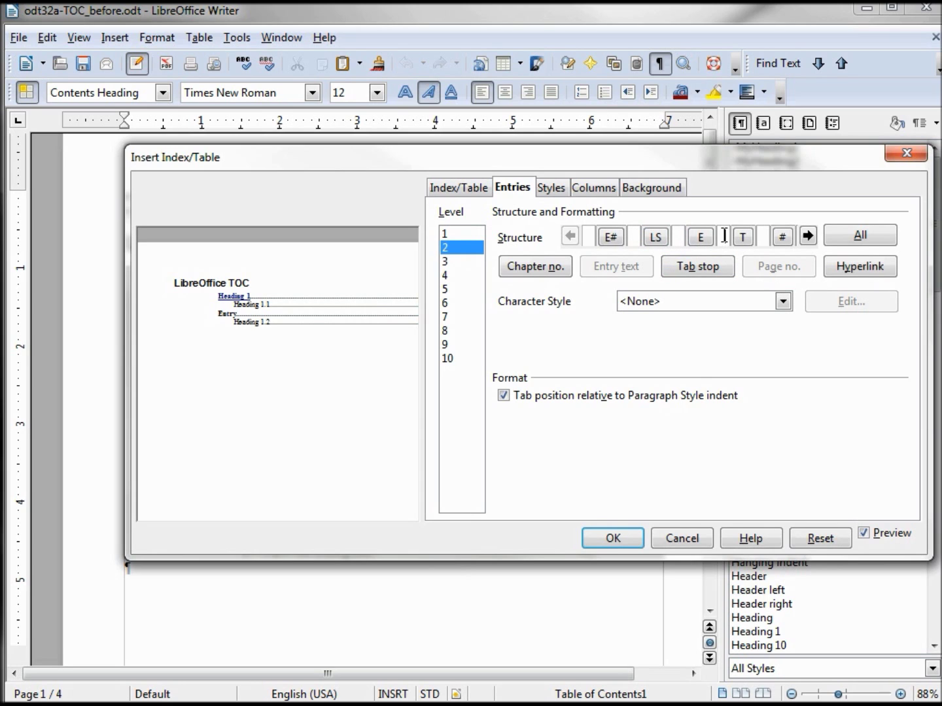
left_click(851, 268)
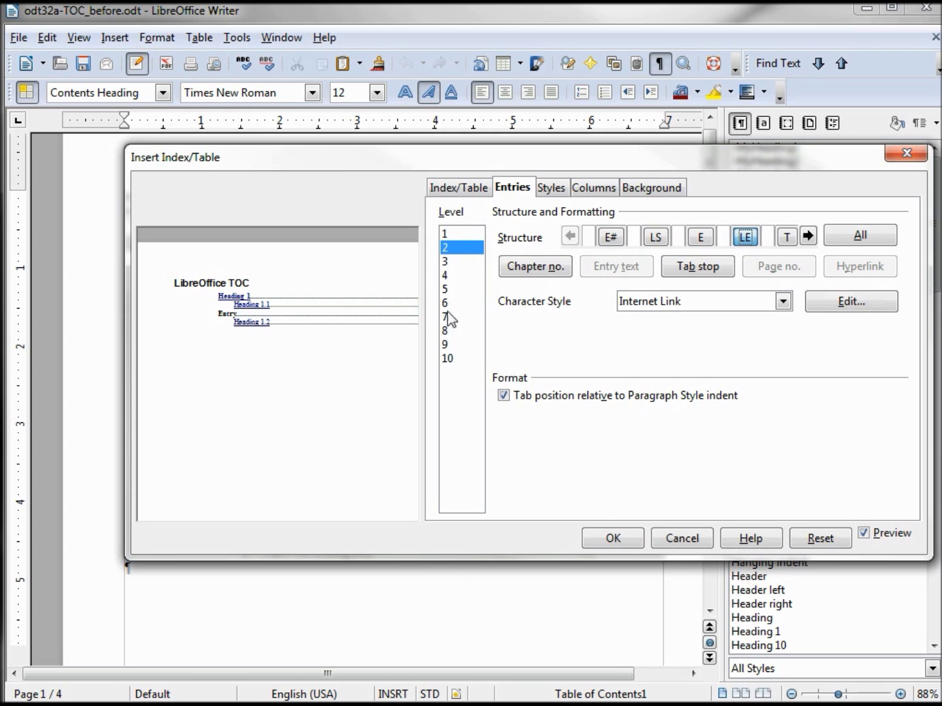
left_click(449, 261)
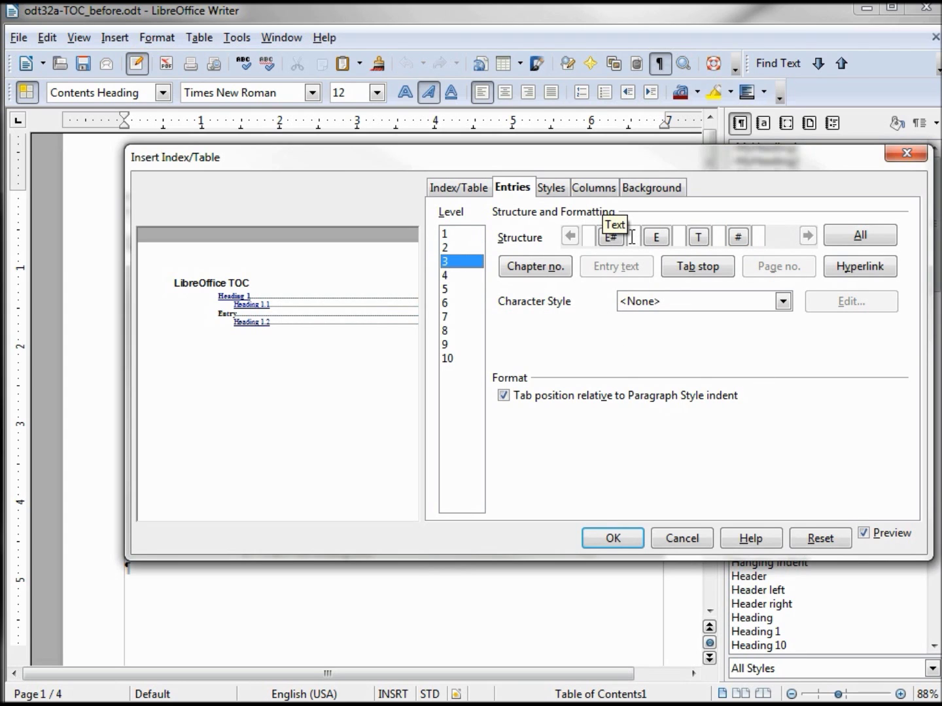
left_click(857, 274)
left_click(723, 237)
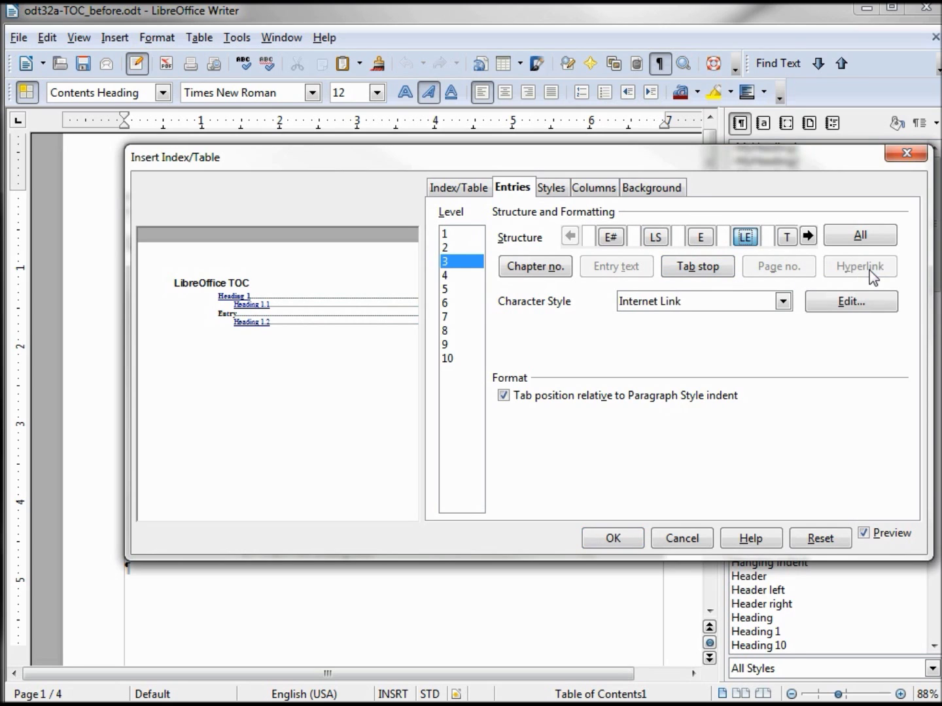
left_click(613, 538)
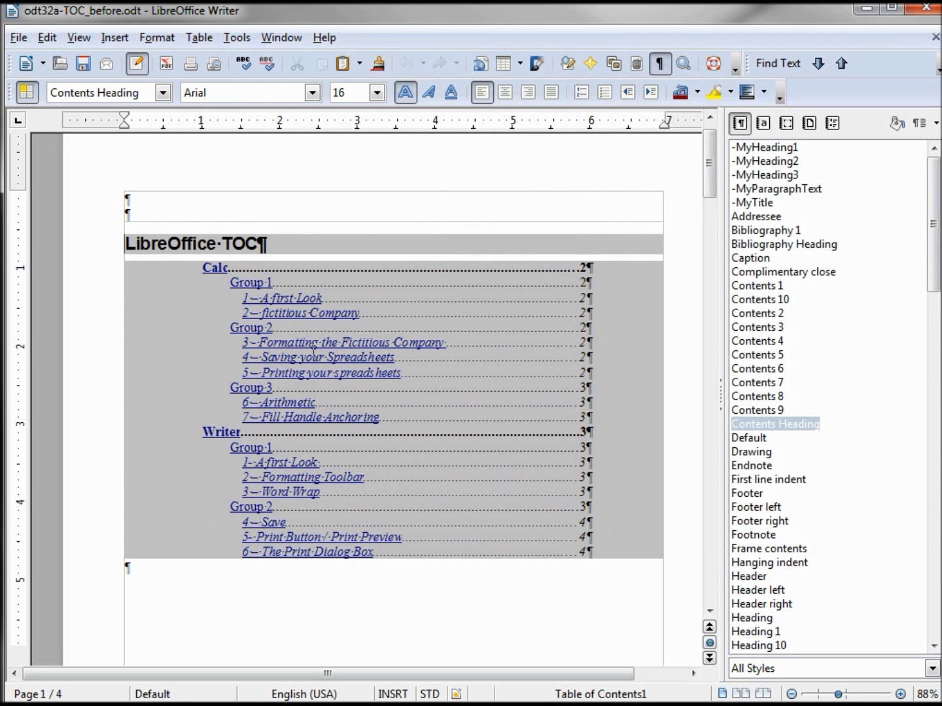
Assign the -MyHeading2 paragraph style to the table of contents title, replacing Contents Heading
left_click(303, 358)
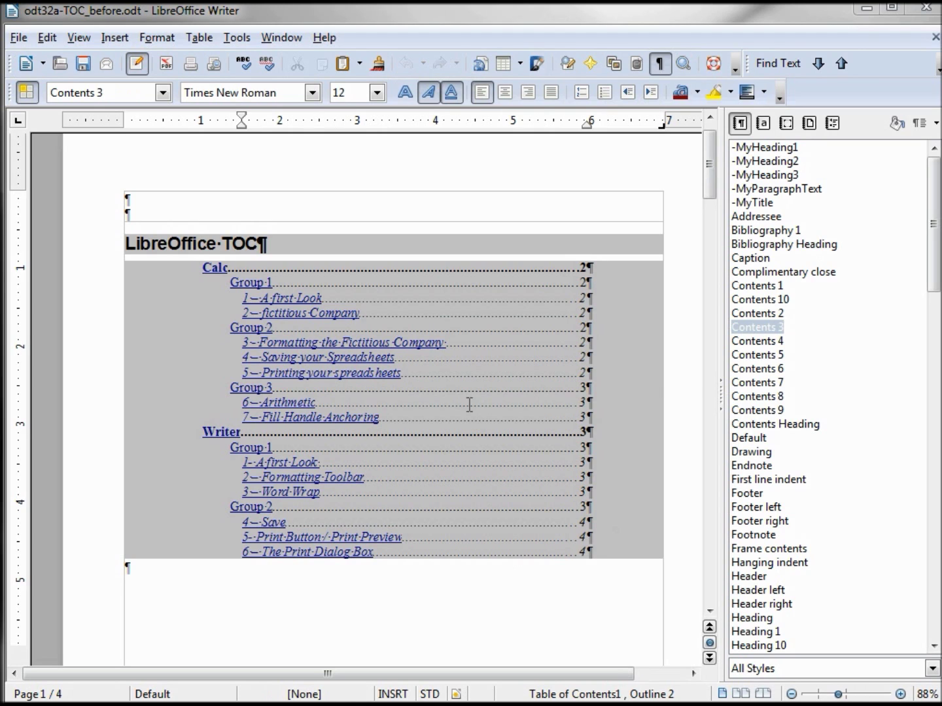
right_click(431, 339)
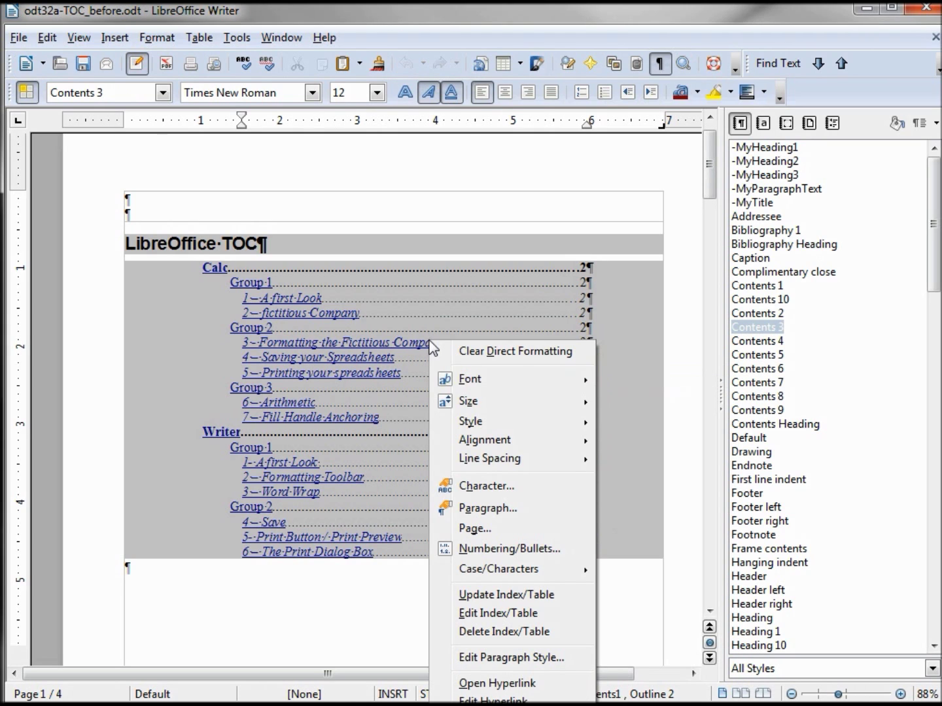
left_click(501, 616)
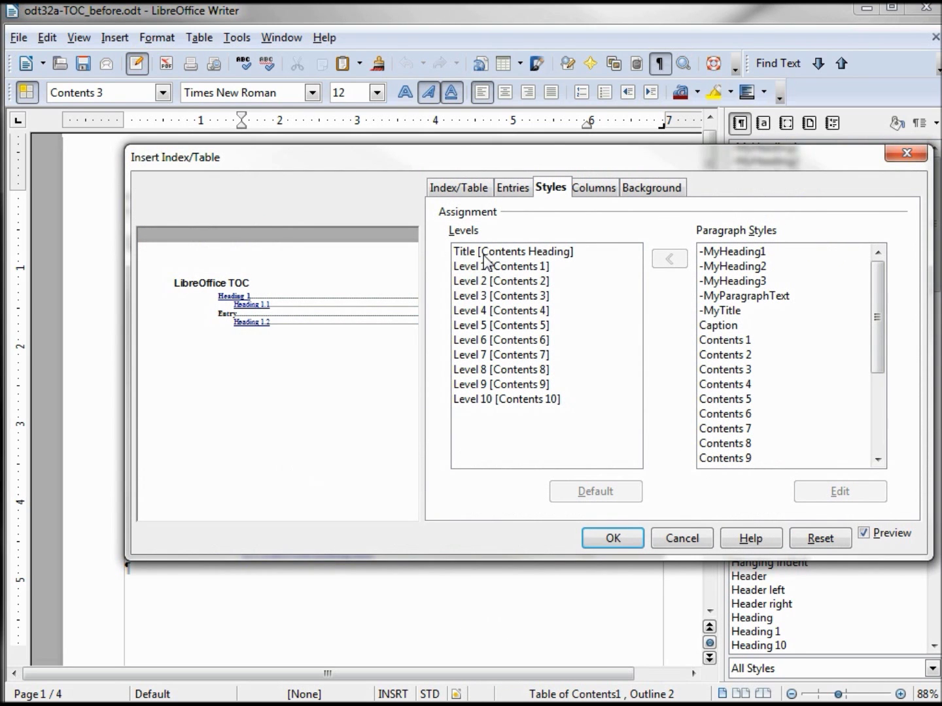
left_click(485, 255)
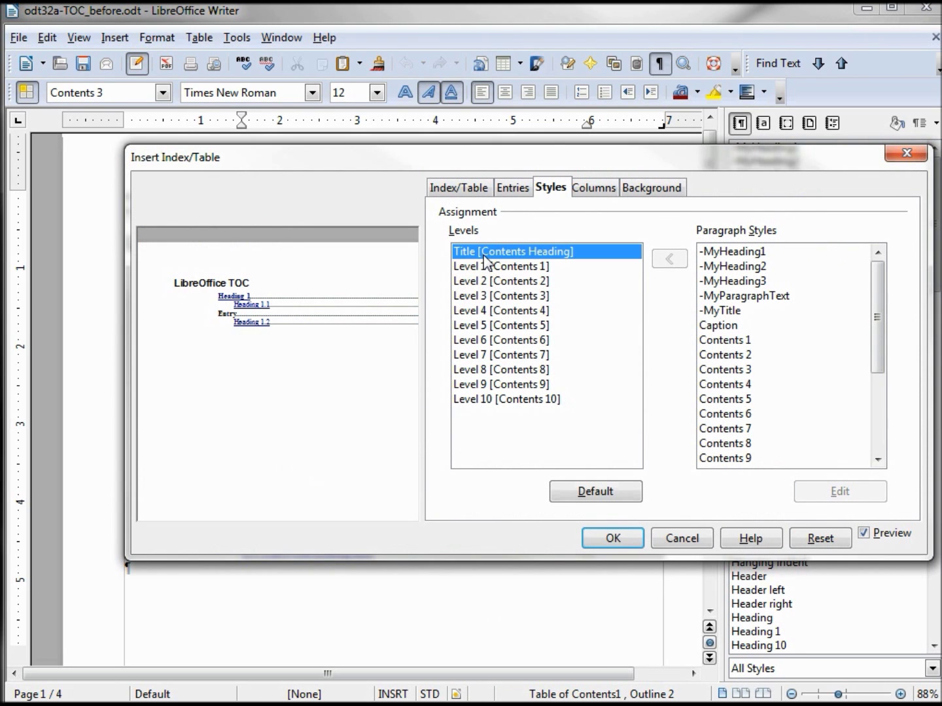
left_click(724, 268)
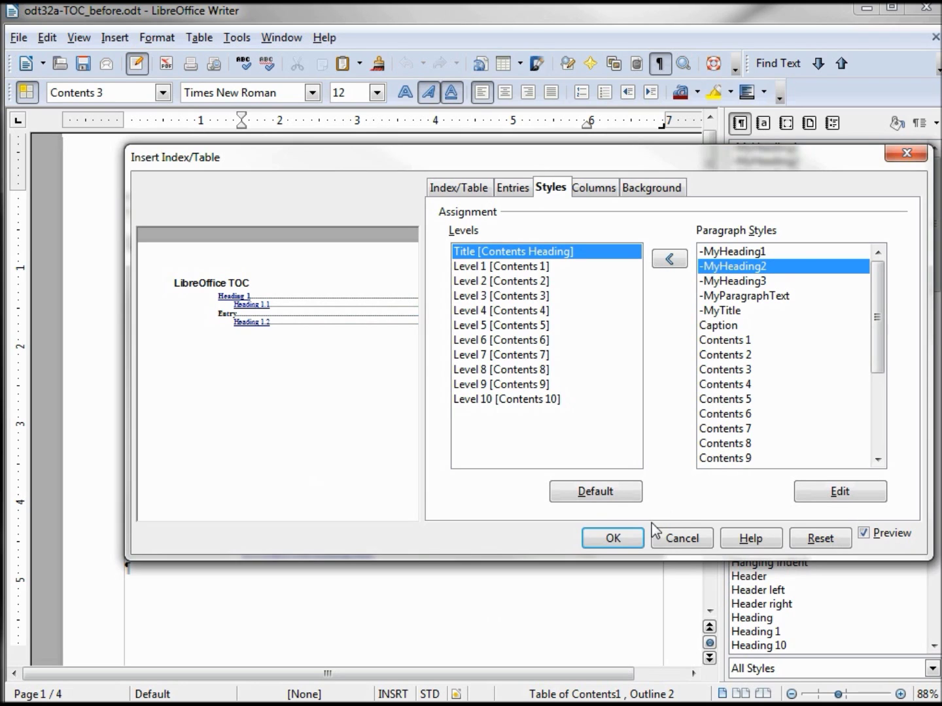
left_click(679, 264)
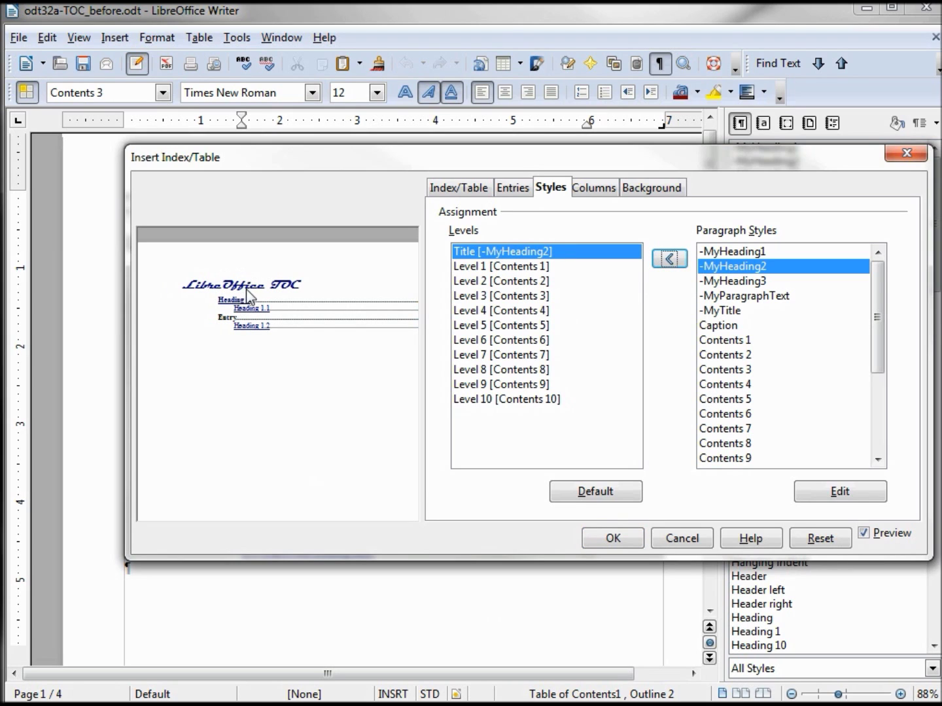
left_click(604, 540)
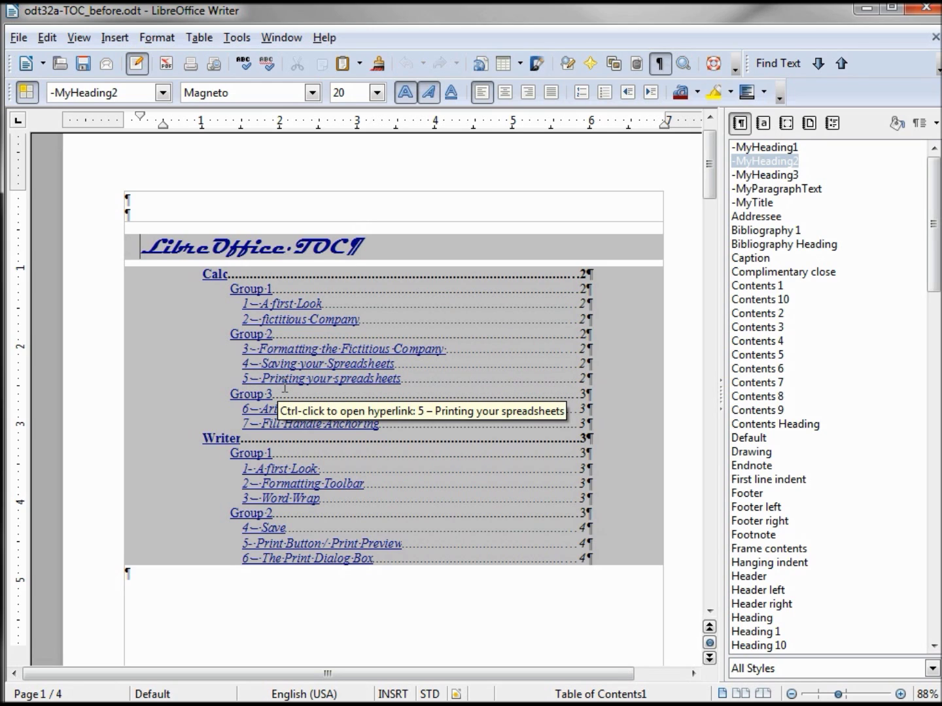
Inspect the LibreOffice TOC title now shown in Magneto 20 pt above the linked entries
left_click(284, 388, "ctrl")
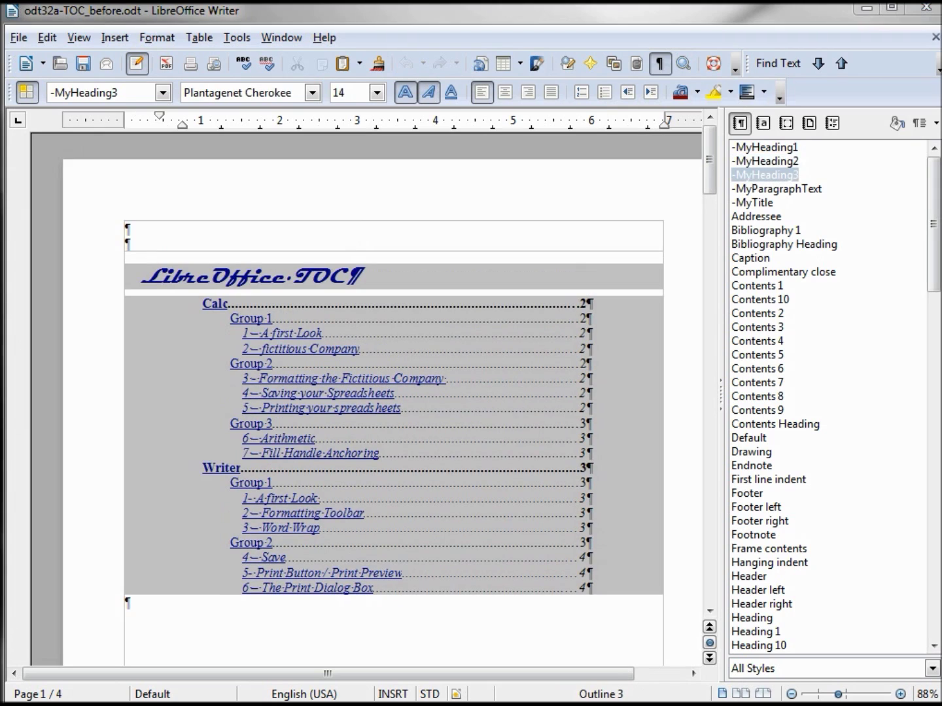